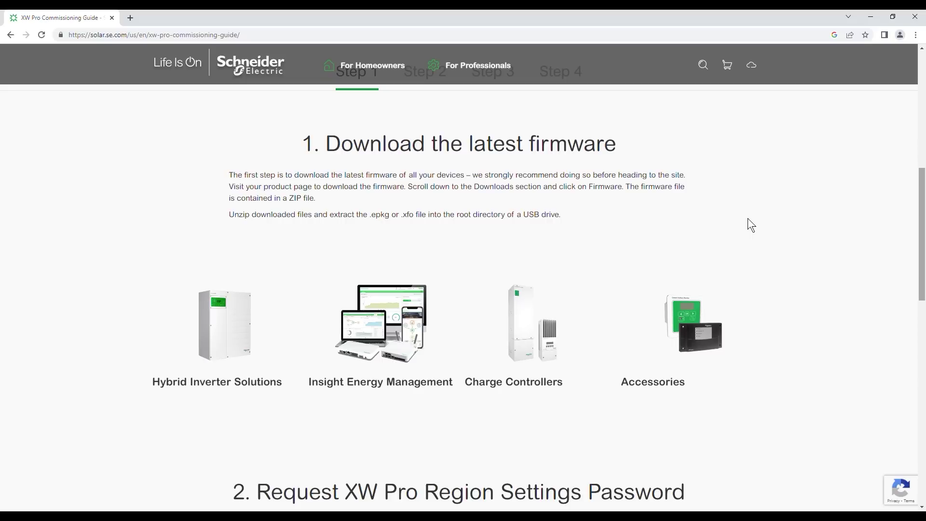
- Download the 120-240V XW Pro firmware file from Hybrid Inverter Solutions > XW Pro > Downloads > Firmware
left_click(241, 332)
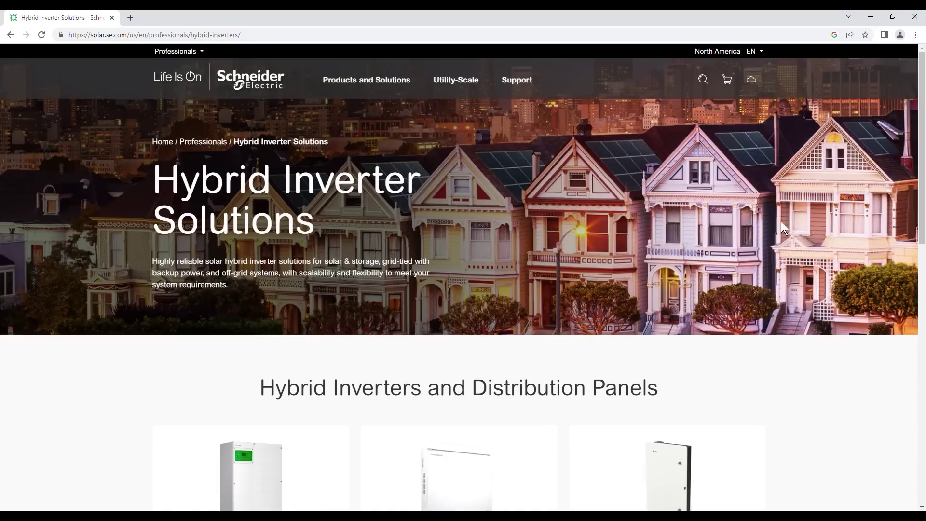
left_click_drag(925, 139, 925, 267)
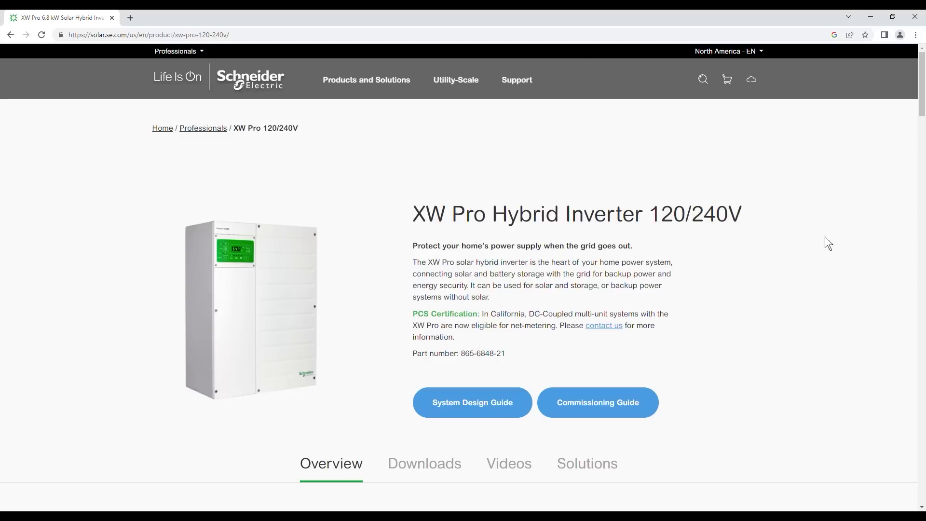
left_click_drag(924, 101, 896, 138)
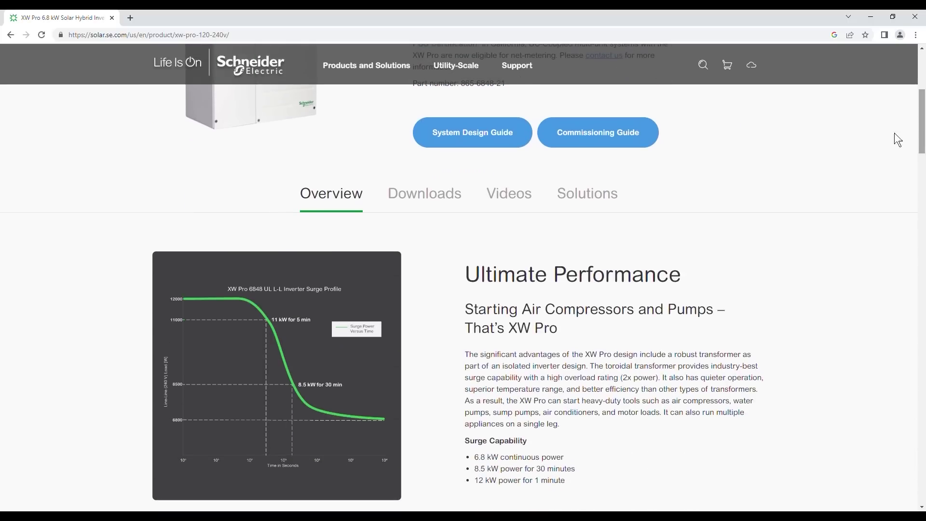
left_click(462, 204)
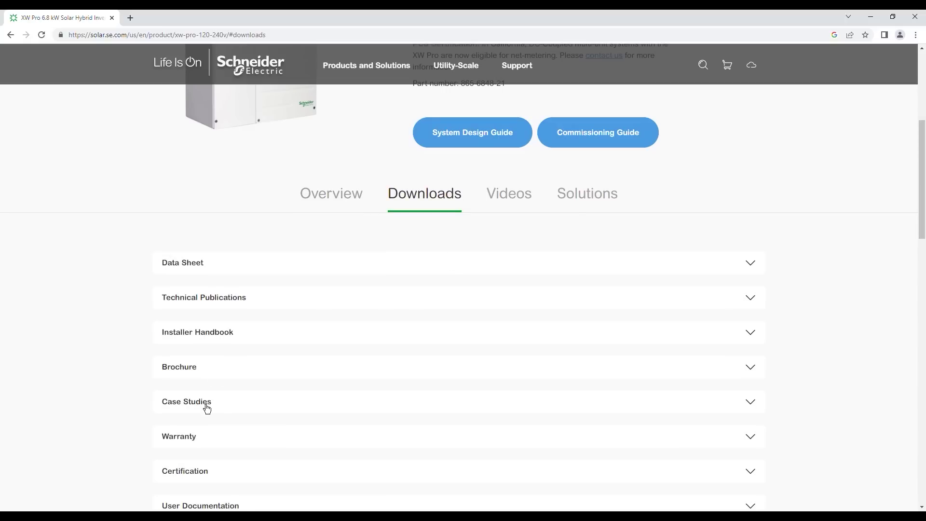
left_click_drag(924, 191, 925, 228)
left_click(755, 396)
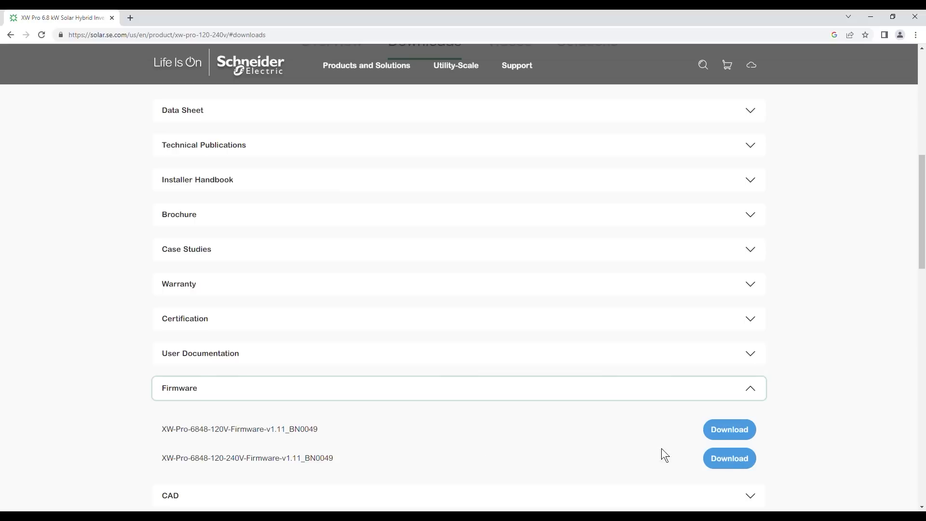
left_click(744, 469)
left_click(744, 470)
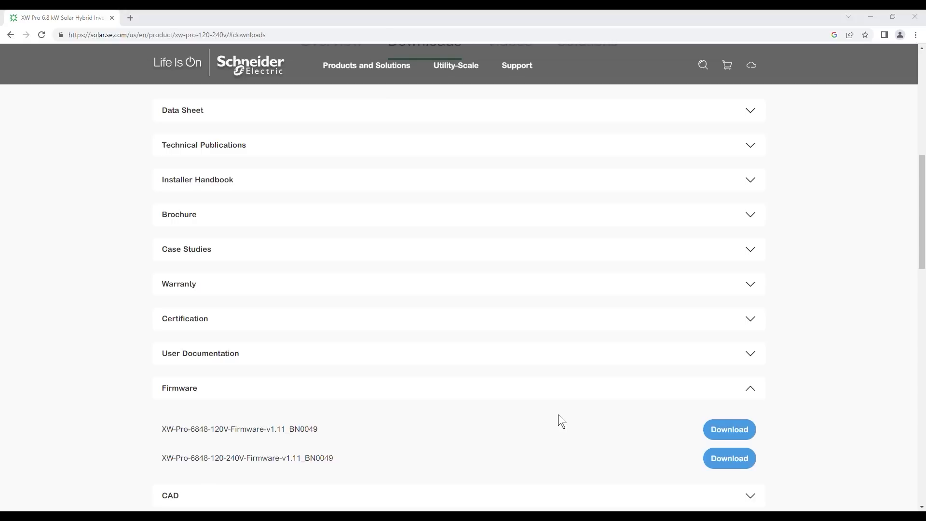
- Go back to the XW Pro Commissioning Guide and open the Insight Energy Management products page
left_click(670, 76)
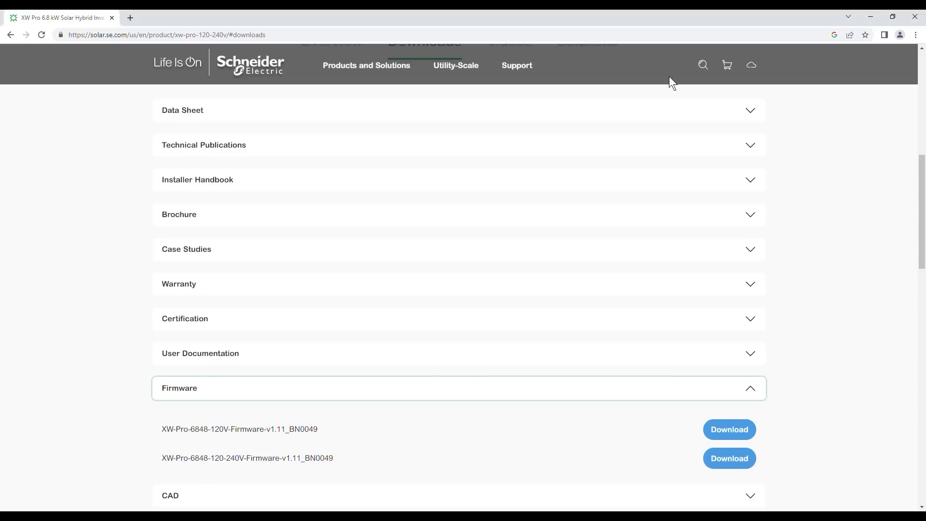
left_click(10, 35)
left_click(11, 35)
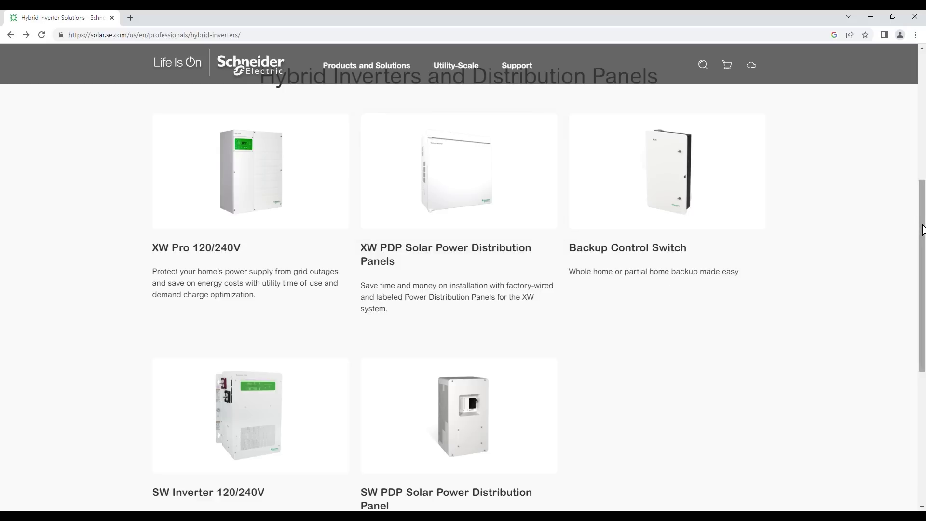
left_click_drag(923, 229, 925, 171)
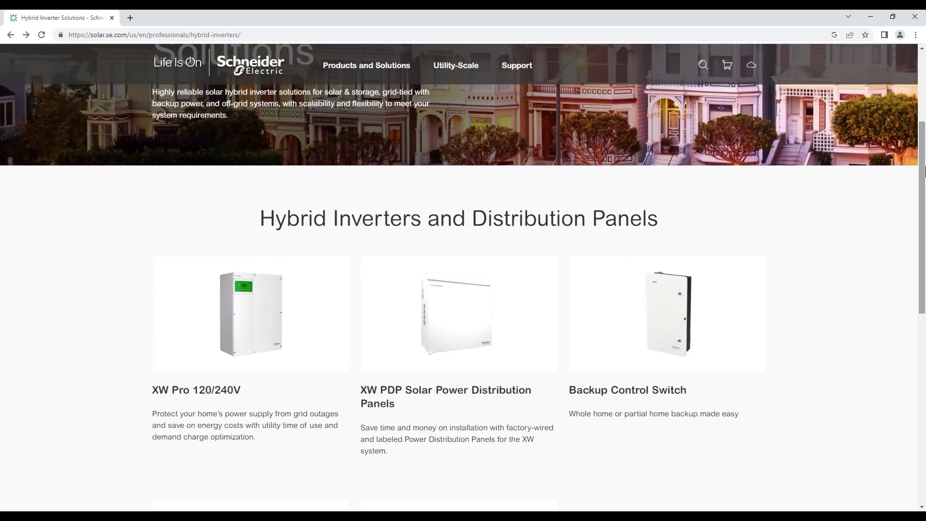
left_click(15, 37)
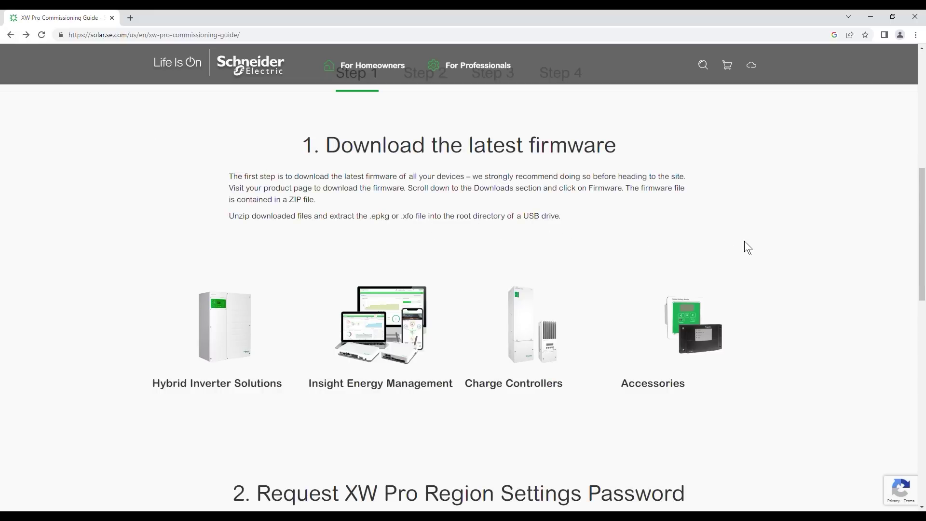
left_click(400, 349)
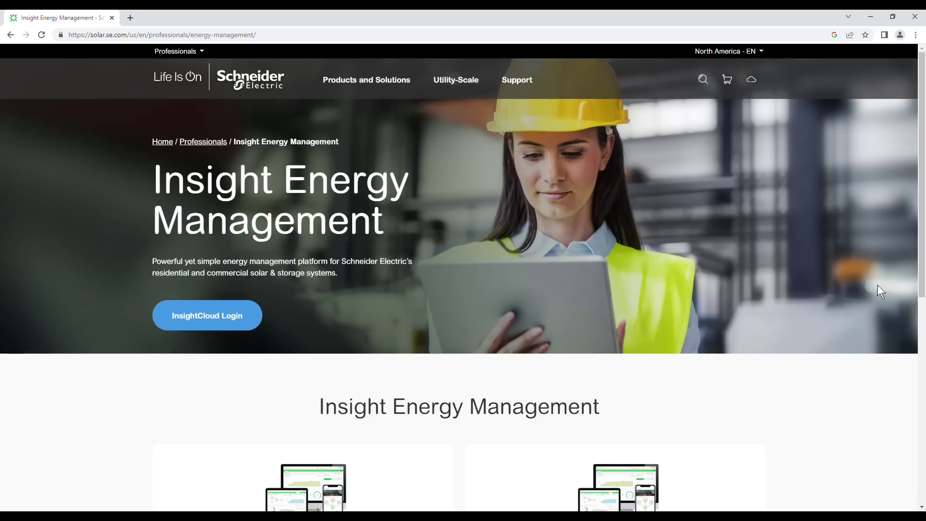
- Download the InsightHome gateway firmware file, then show the guide's Step 2 on gateway firmware updates
left_click_drag(923, 176, 925, 333)
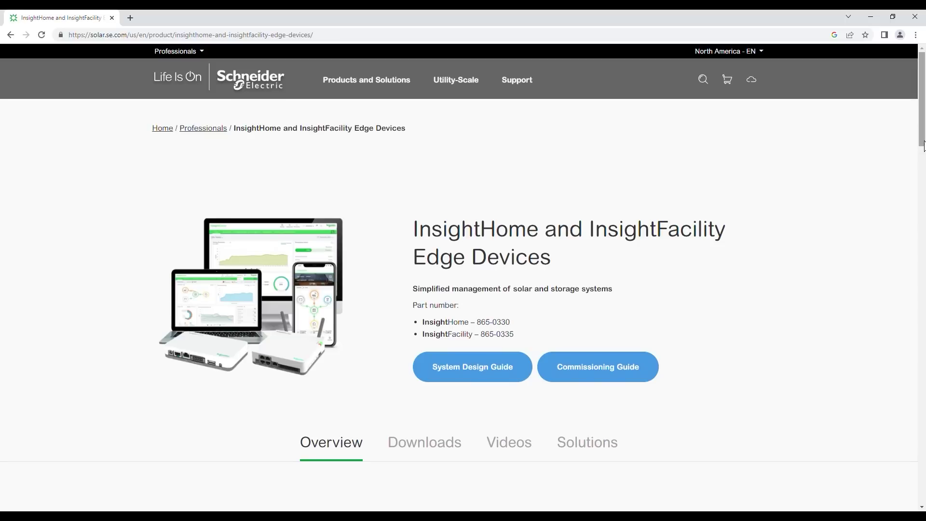
left_click_drag(923, 146, 924, 175)
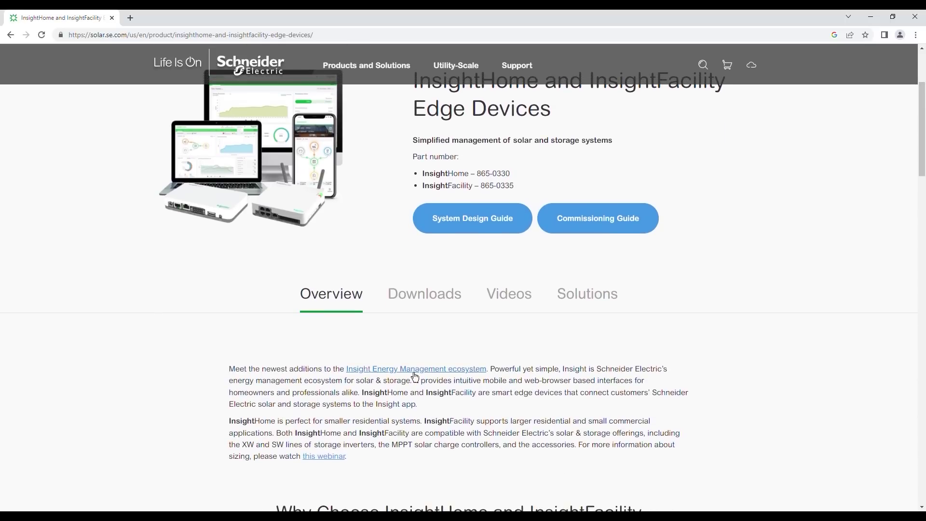
left_click(423, 295)
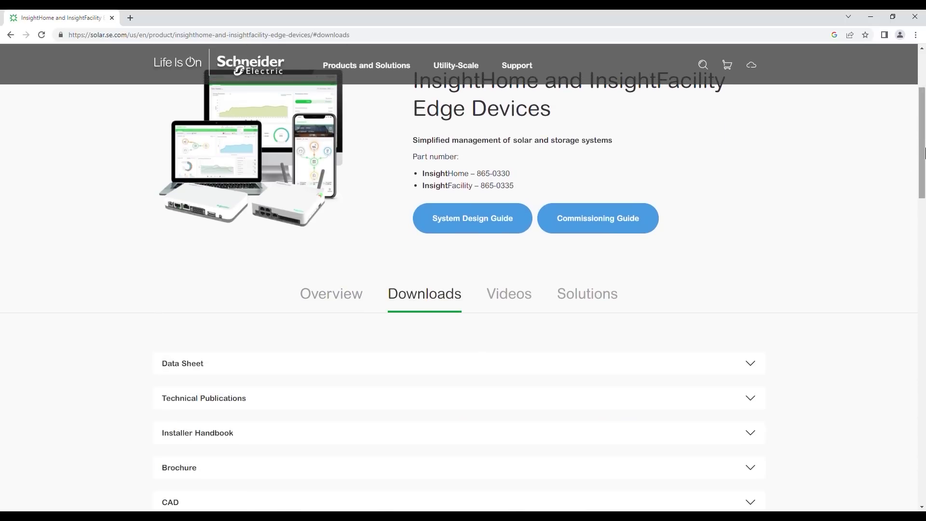
scroll(829, 232, "down", 7)
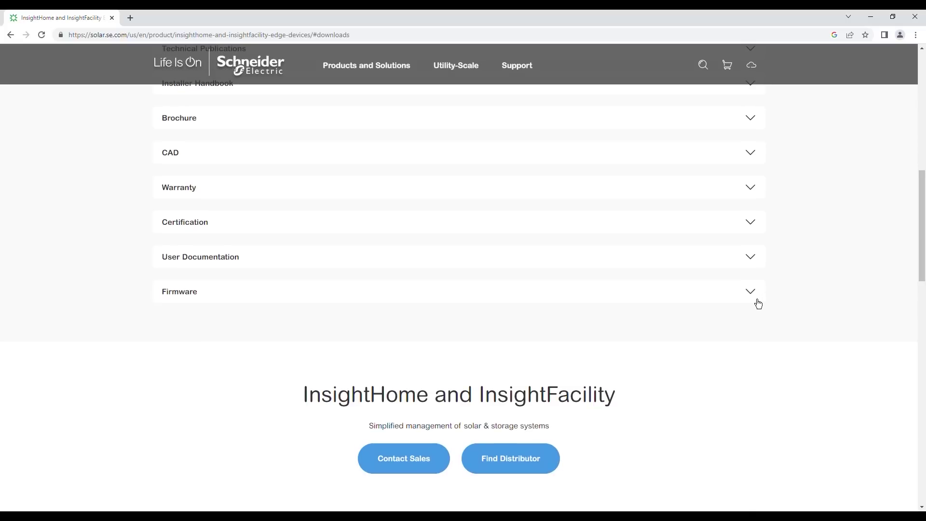
left_click(757, 302)
left_click(748, 342)
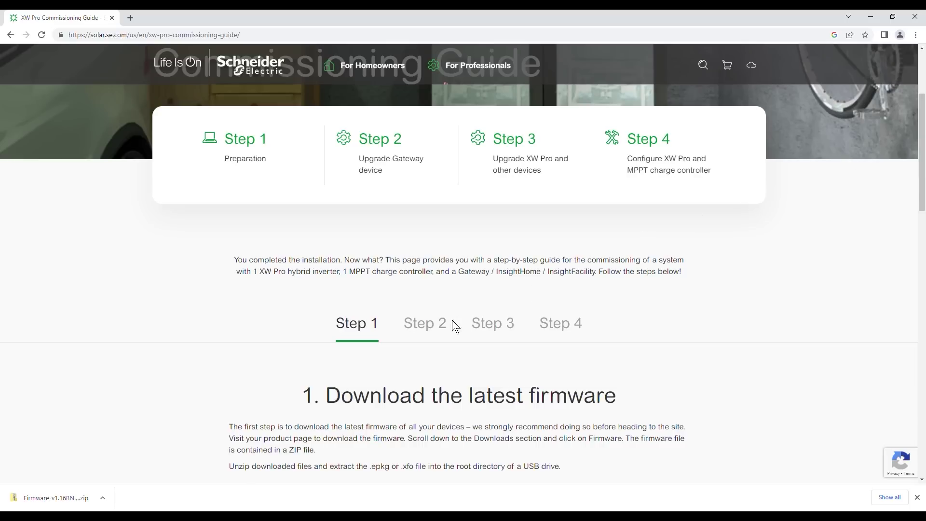
left_click(440, 333)
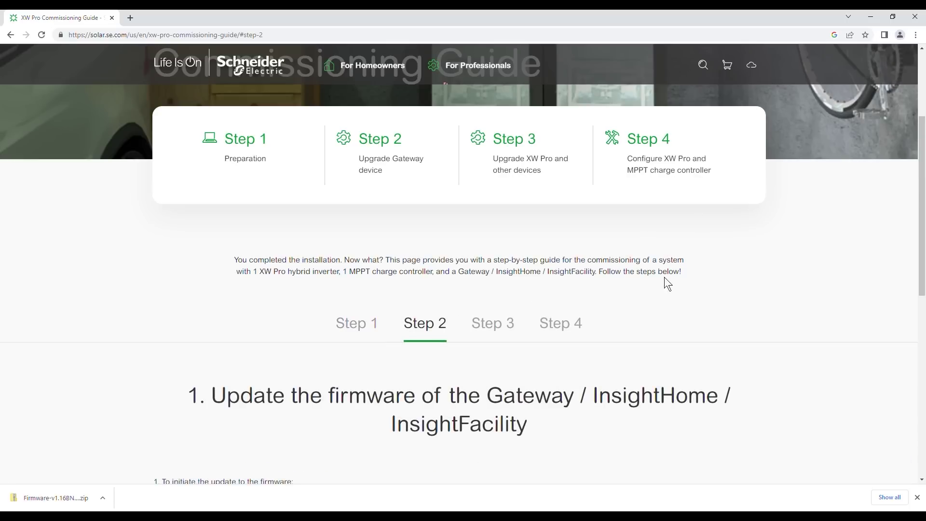
left_click_drag(924, 161, 924, 282)
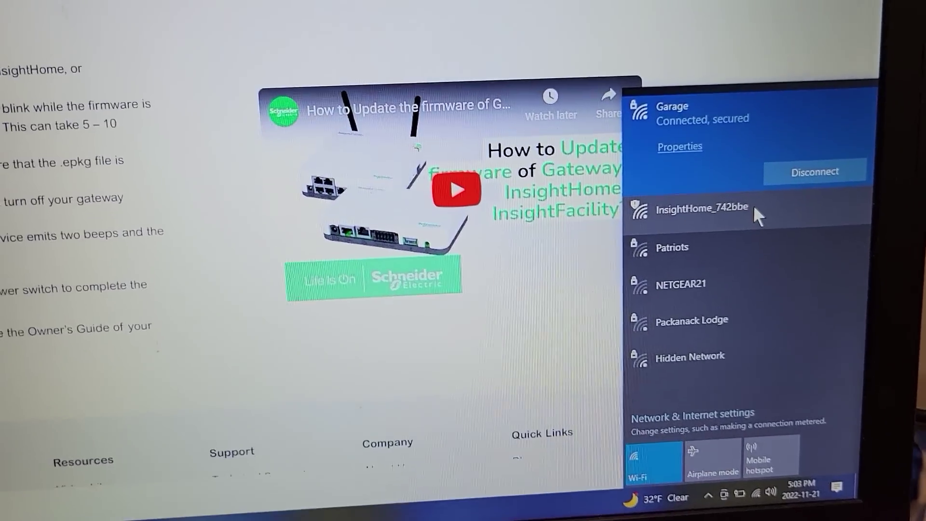
- Join InsightHome_742bbe with auto-connect off, submit the security key, and keep the PC undiscoverable
left_click(747, 217)
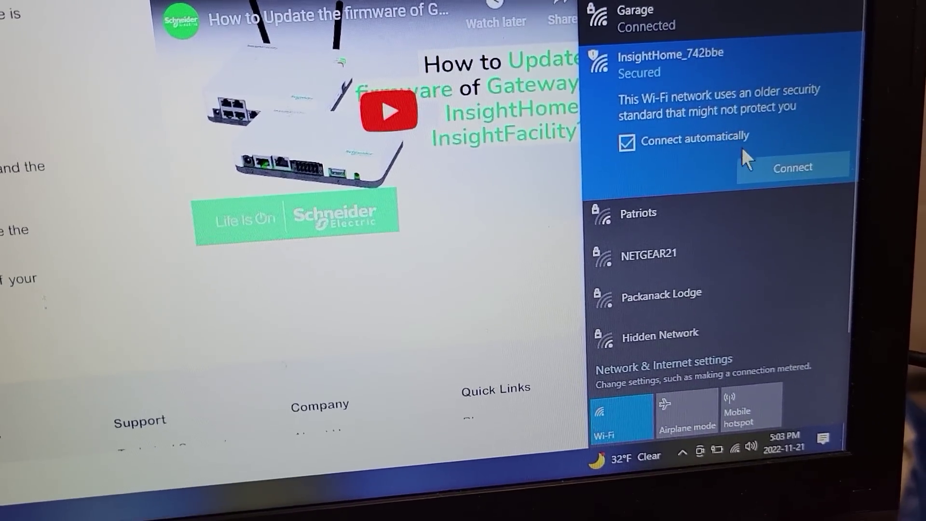
left_click(634, 128)
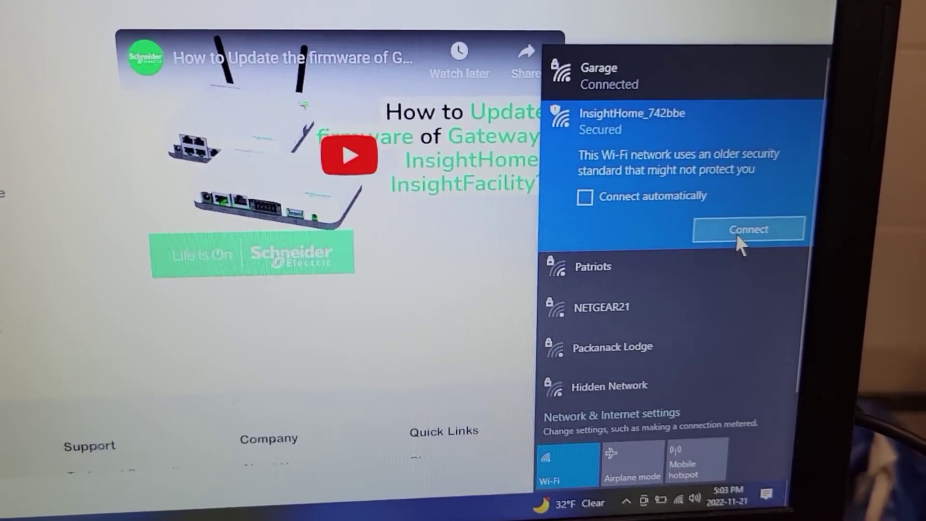
left_click(755, 192)
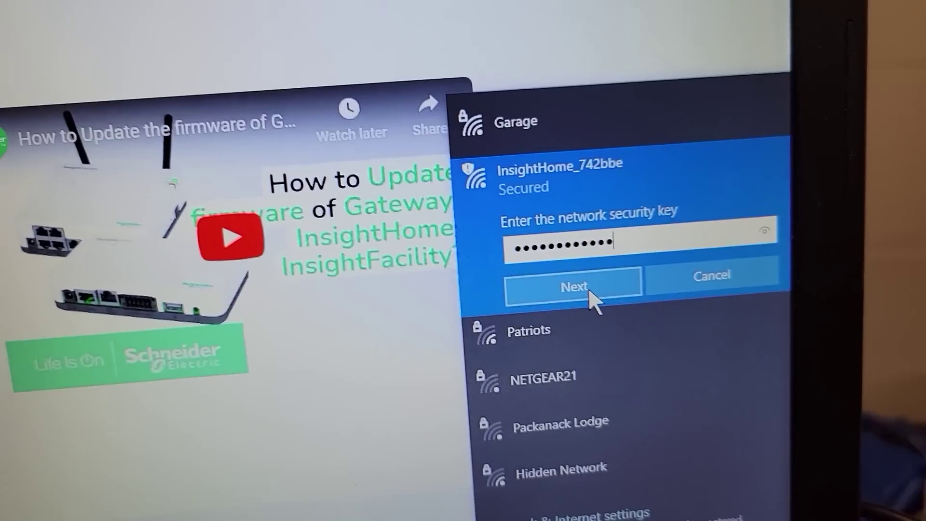
left_click(549, 266)
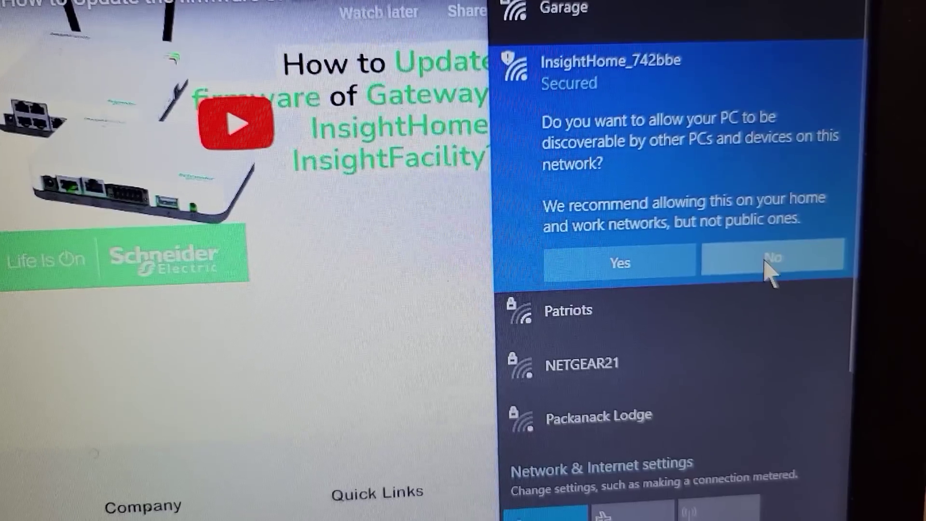
left_click(765, 262)
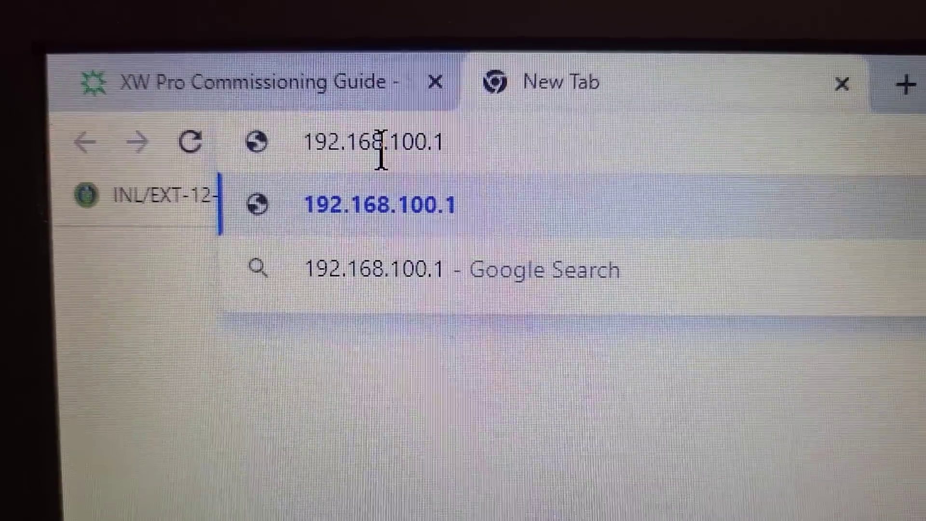
- Load 192.168.100.1 and proceed past the certificate warning to the gateway page
key("Return")
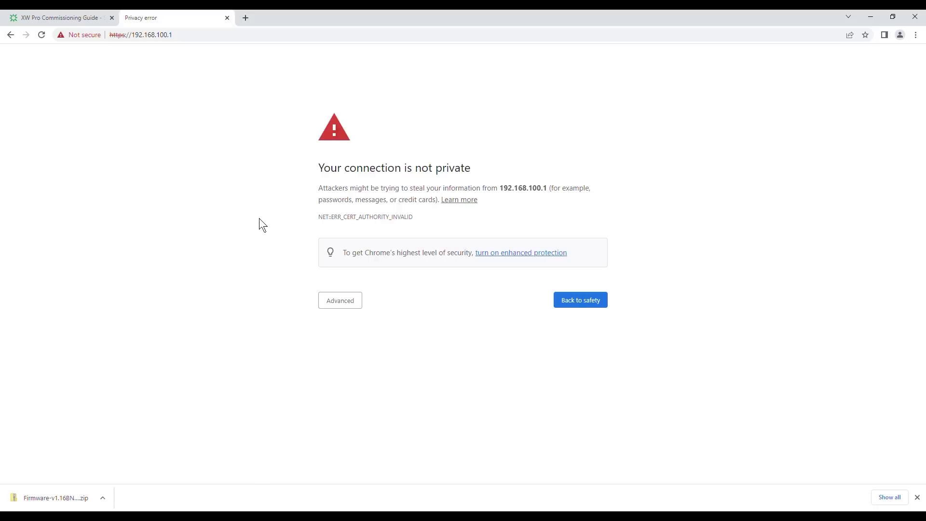
left_click(335, 303)
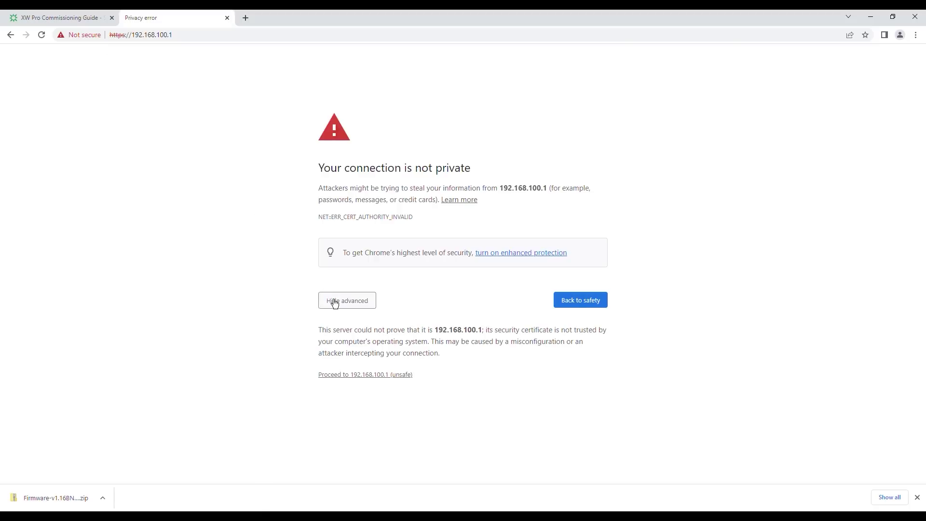
left_click(352, 374)
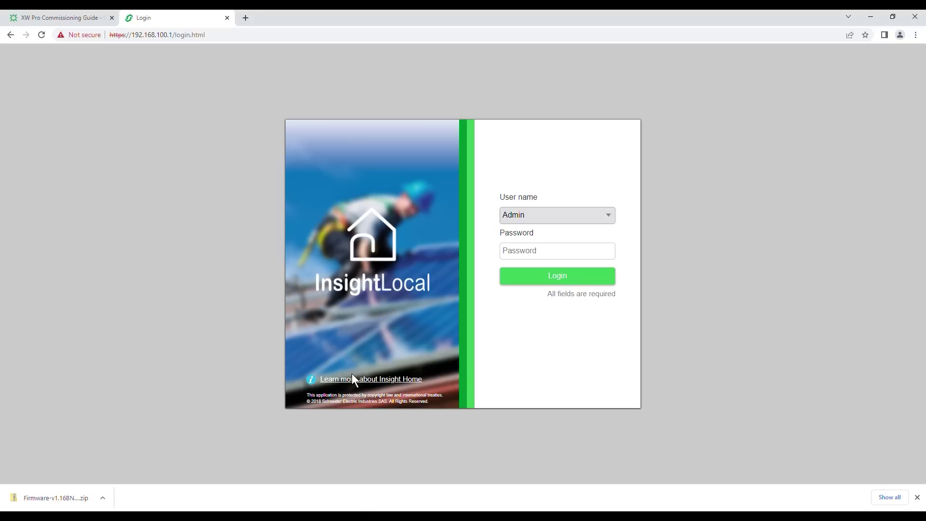
- Try the guide's firmware update how-to video, then log in as Admin with the default password
left_click(545, 257)
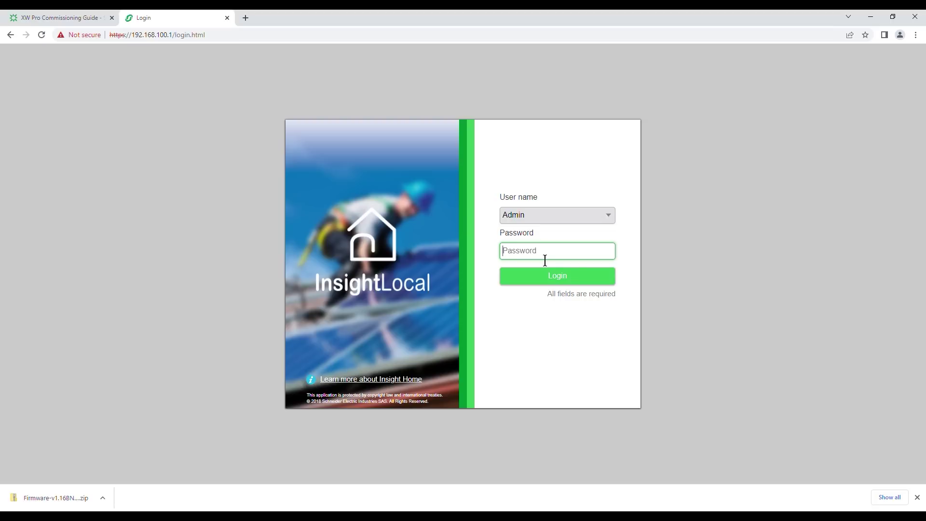
left_click(46, 10)
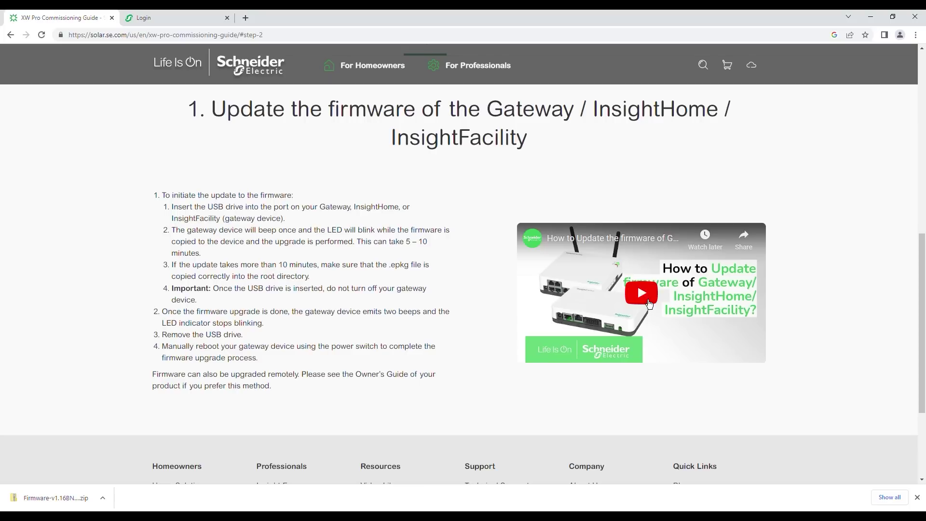
left_click(643, 295)
left_click(576, 343)
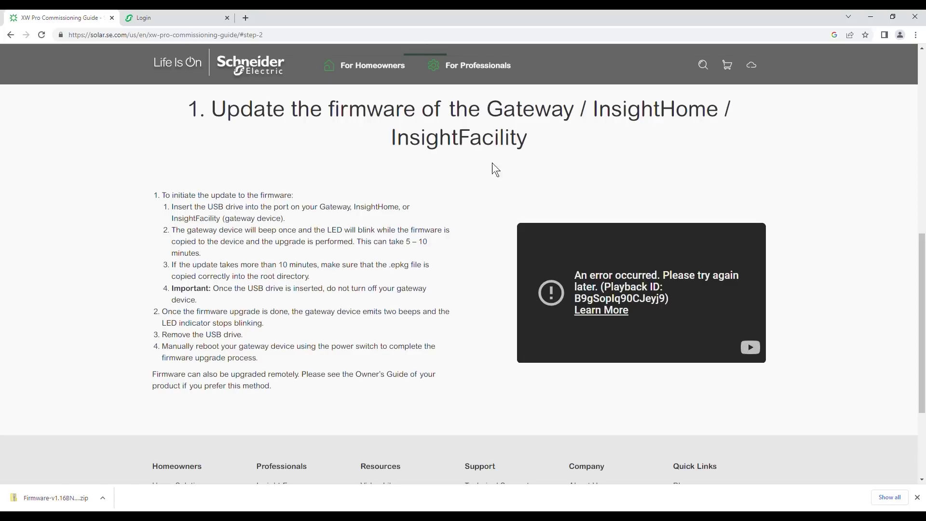
left_click(197, 17)
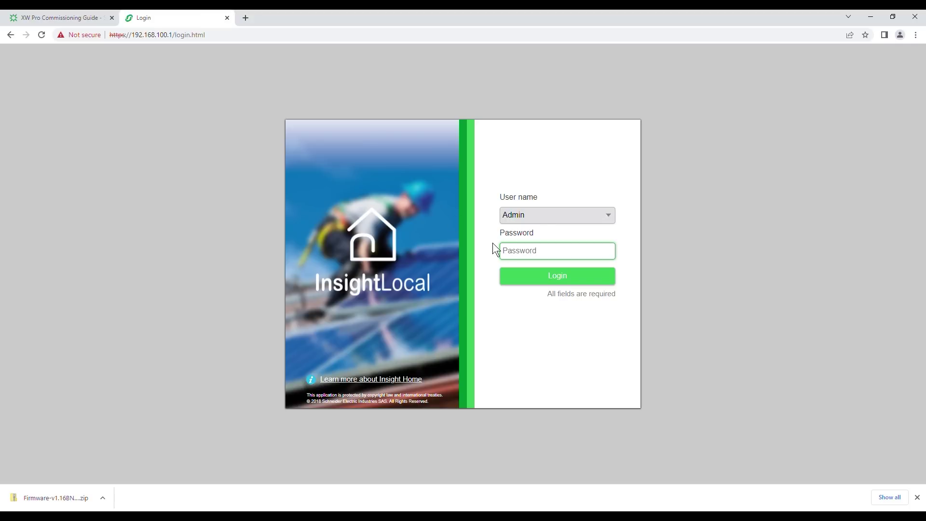
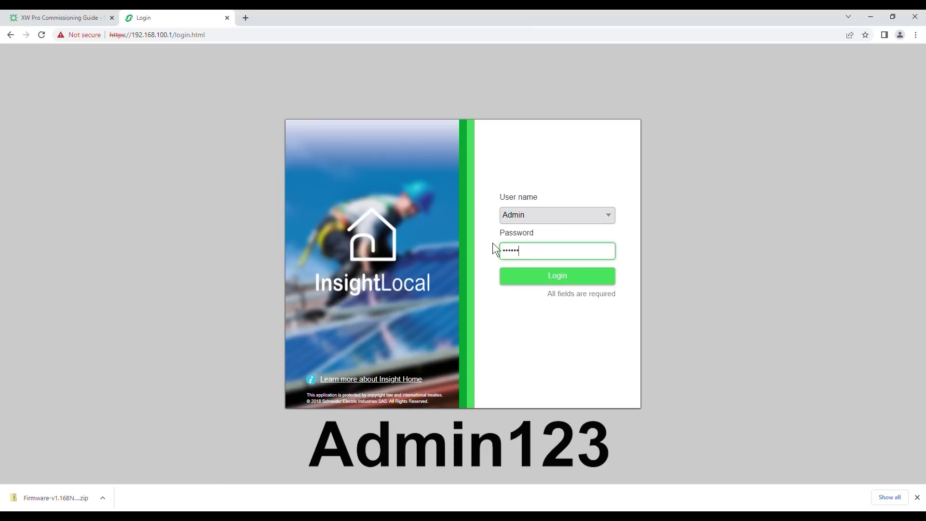
key("Return")
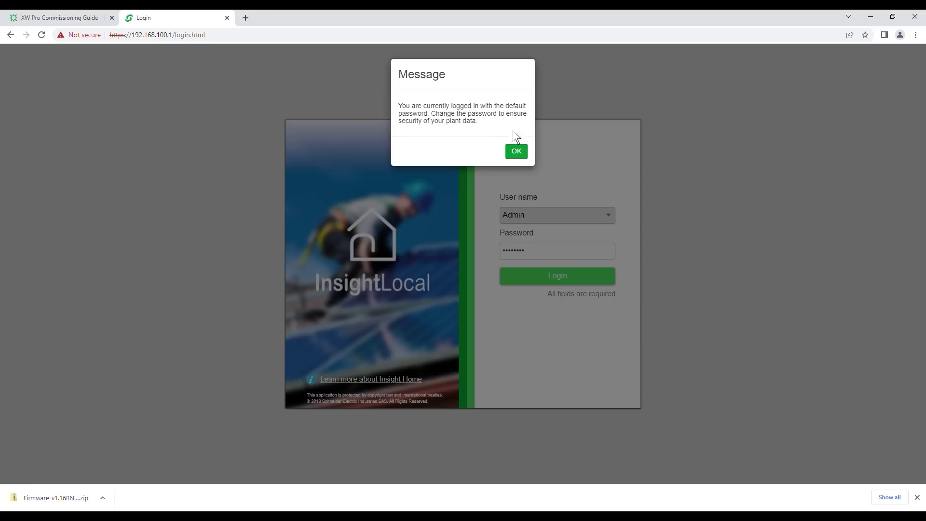
- Dismiss the default-password notice and change the Admin password, entering the old and new passwords
left_click(517, 153)
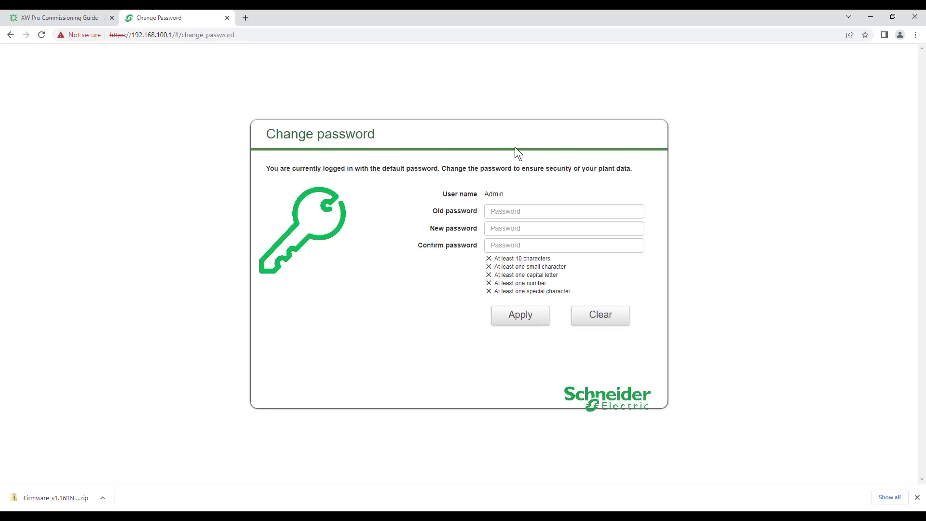
left_click(524, 211)
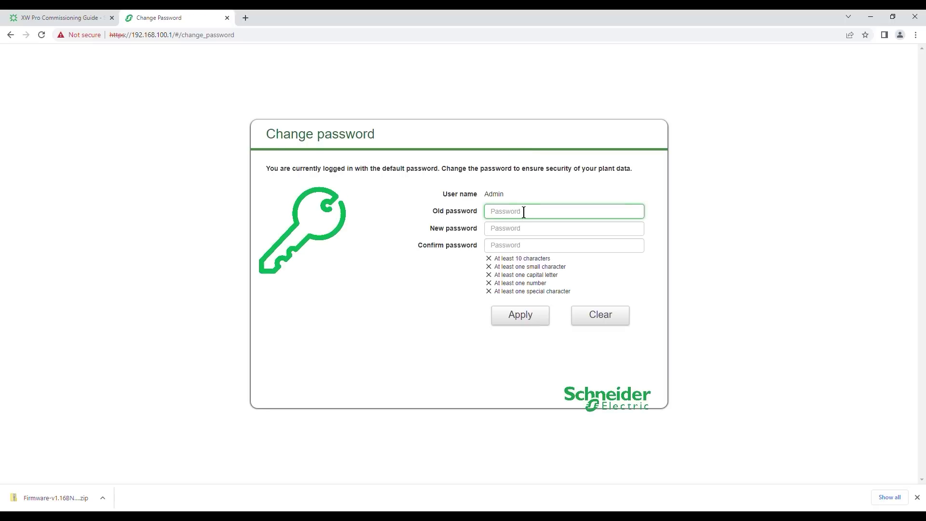
left_click(530, 236)
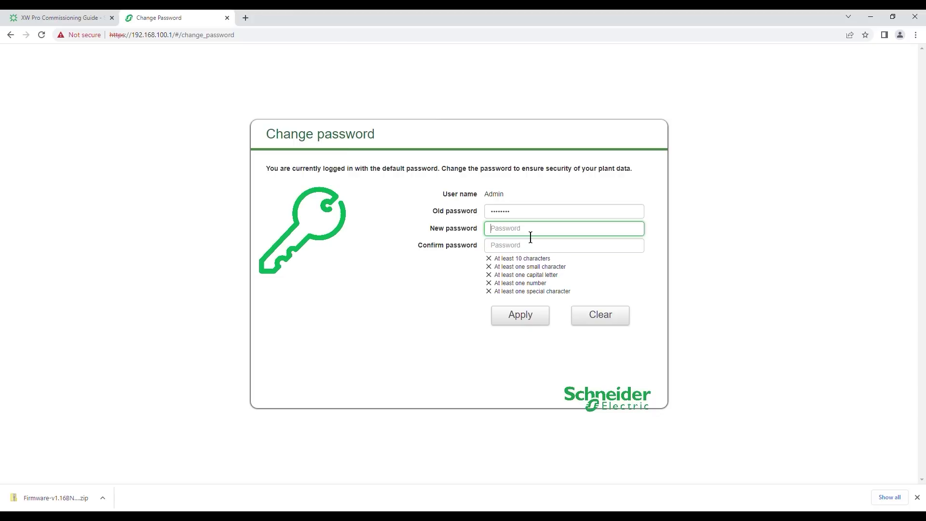
key("ctrl+v")
key("Tab")
key("ctrl+v")
left_click(522, 317)
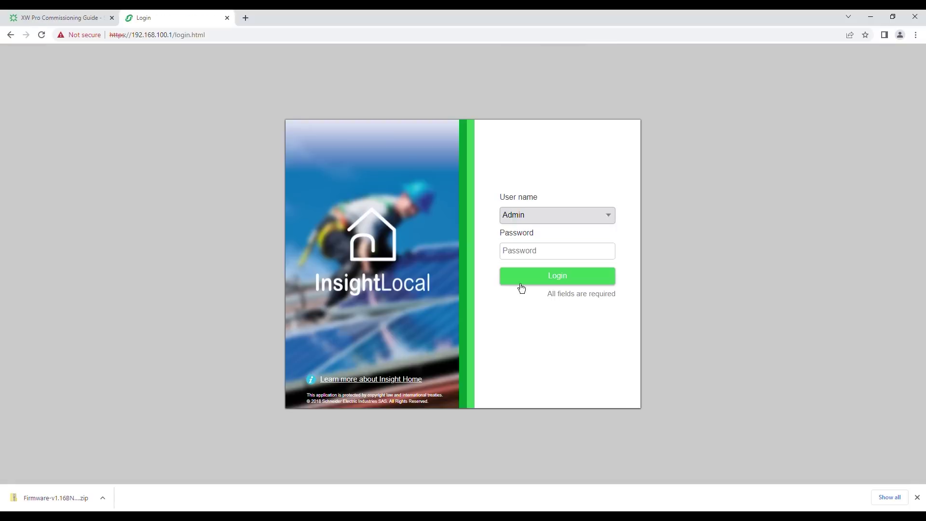
- Log in to InsightLocal with the new Admin password
left_click(554, 251)
key("ctrl+v")
left_click(562, 277)
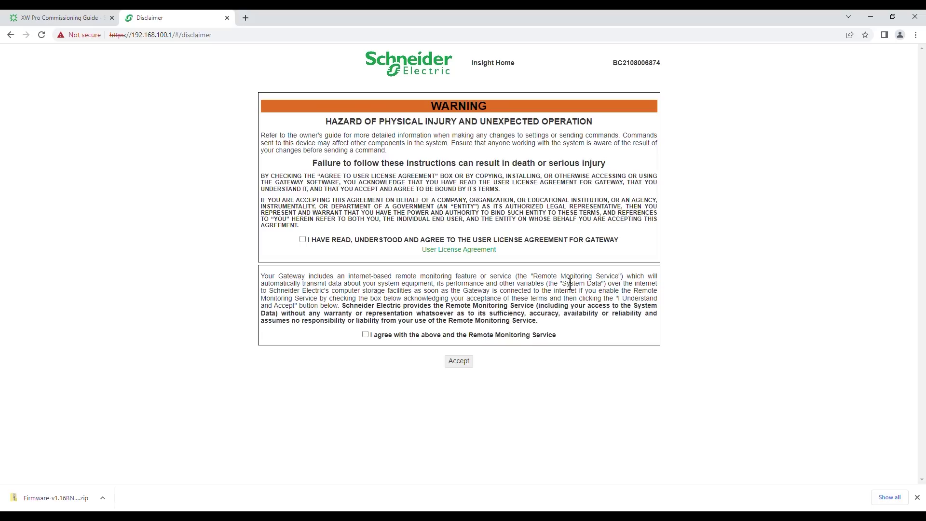
- Agree to the gateway license and remote monitoring terms, accept, and view the devices overview
left_click(302, 240)
left_click(365, 335)
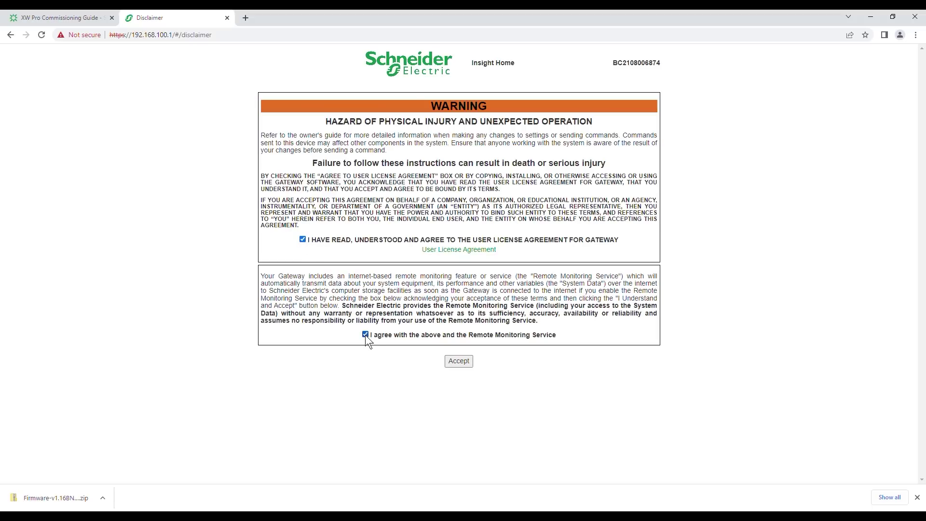
left_click(457, 362)
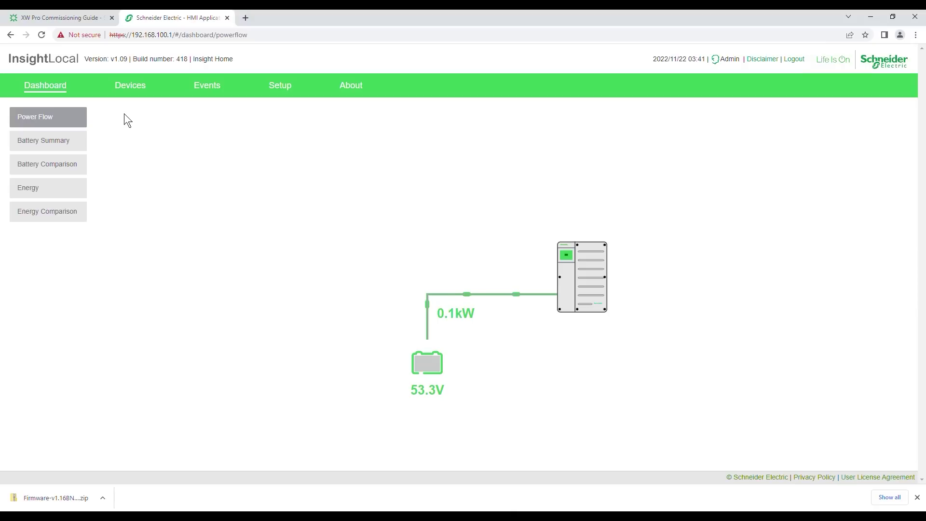
left_click(138, 94)
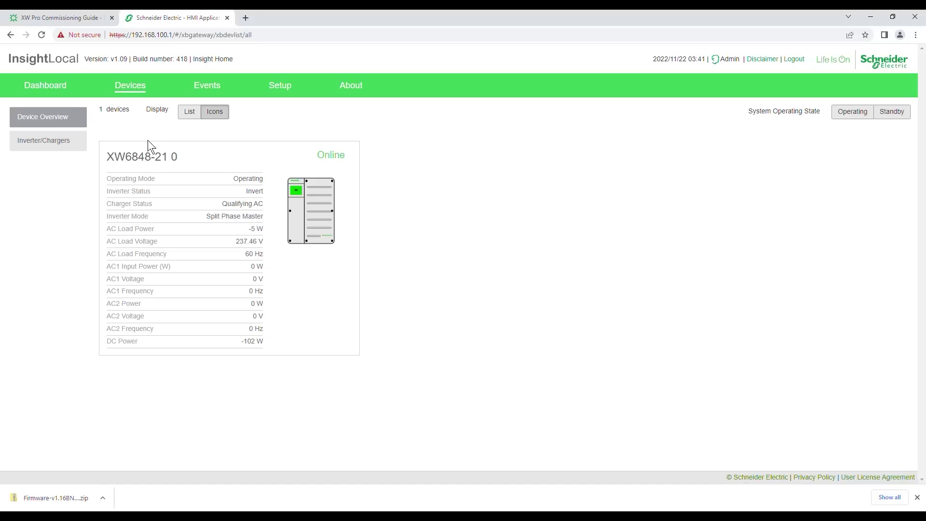
- Switch the system to standby, check the inverter/charger firmware details, and return to Device Overview
left_click(47, 94)
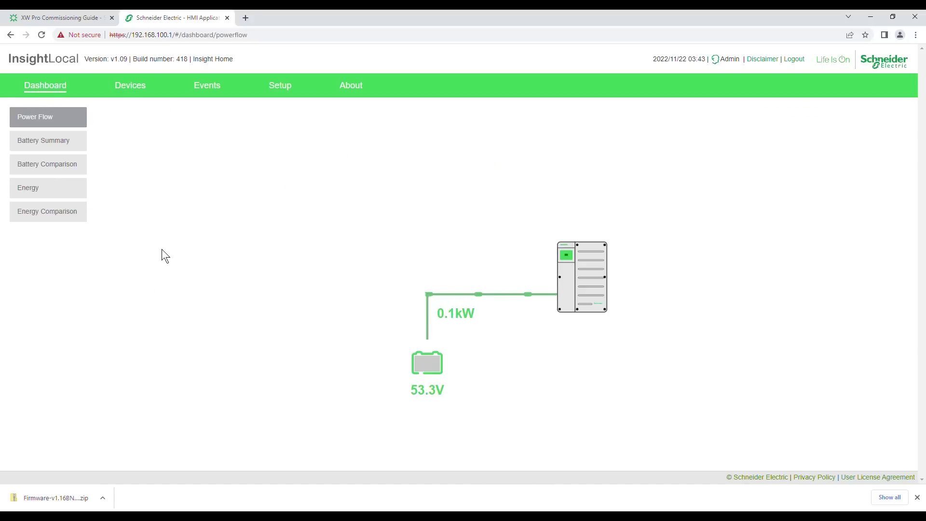
left_click(143, 99)
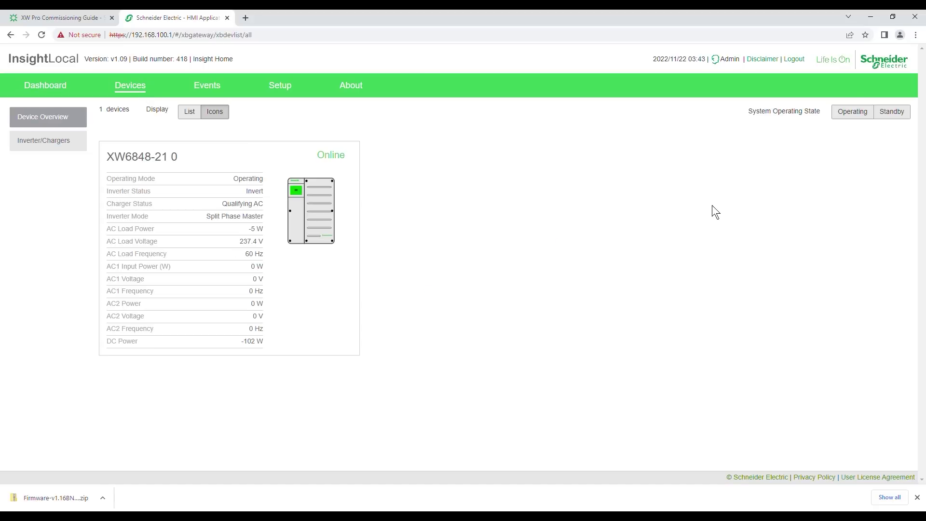
left_click(897, 115)
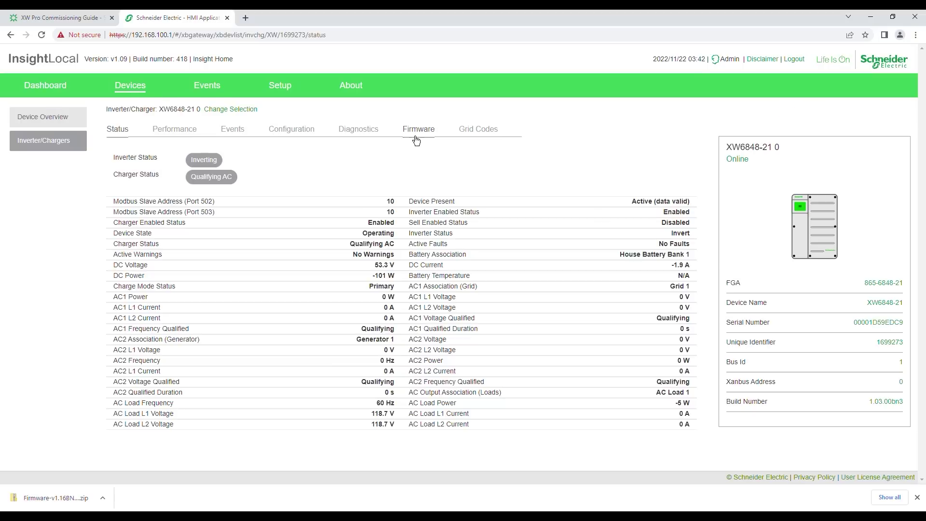
left_click(417, 140)
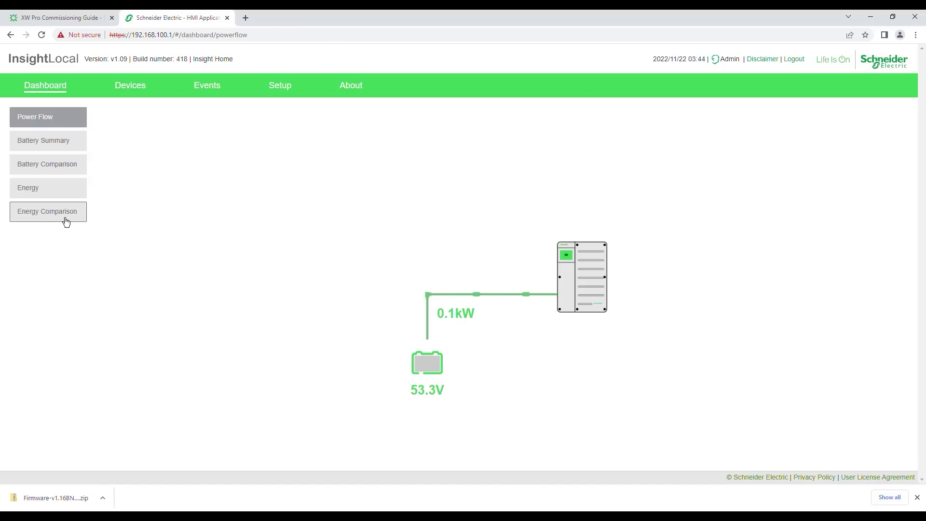
left_click(136, 95)
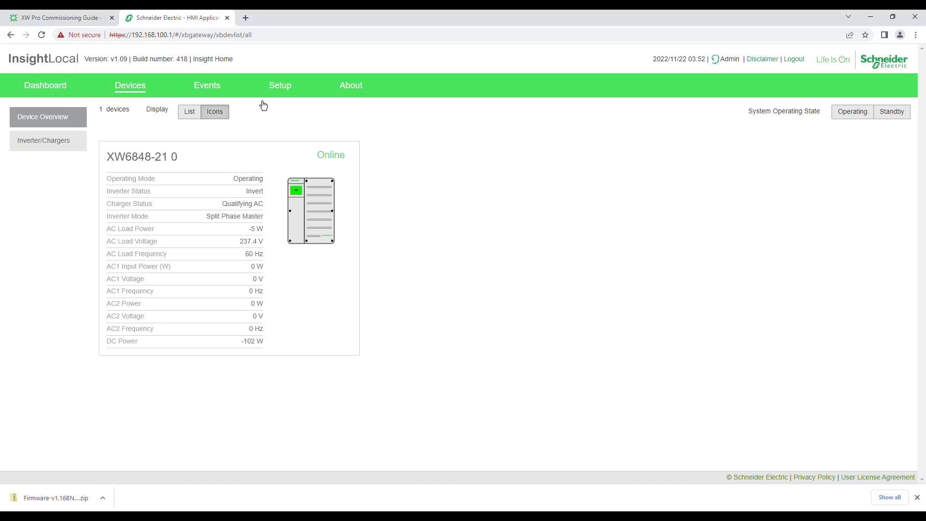
- Expand Setup > Install Package, showing firmware v1.09 build 418, and browse for a package file
left_click(286, 97)
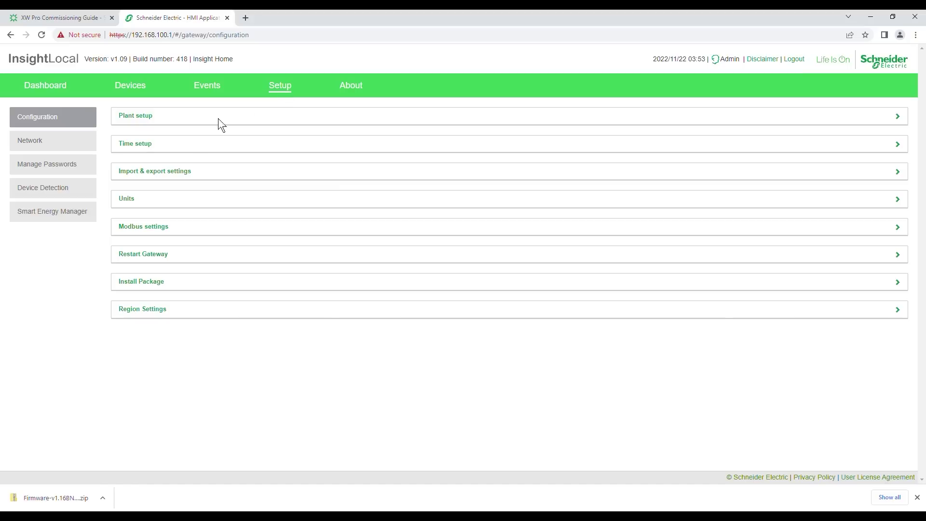
left_click(148, 289)
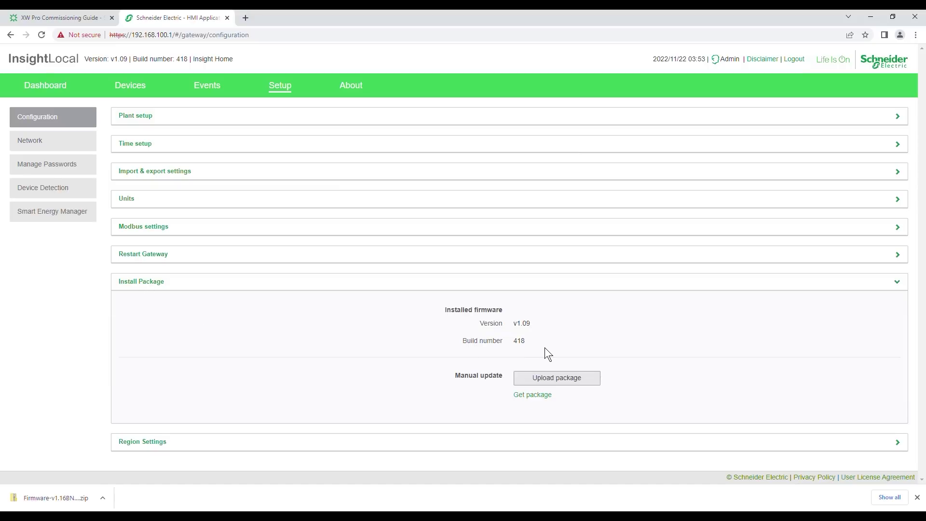
left_click(554, 382)
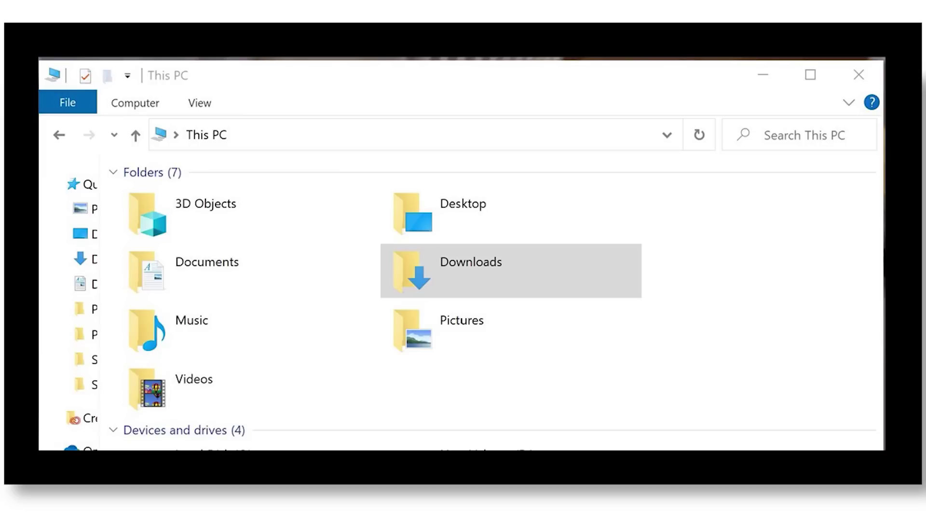
- Open the Downloads folder in File Explorer
key("Return")
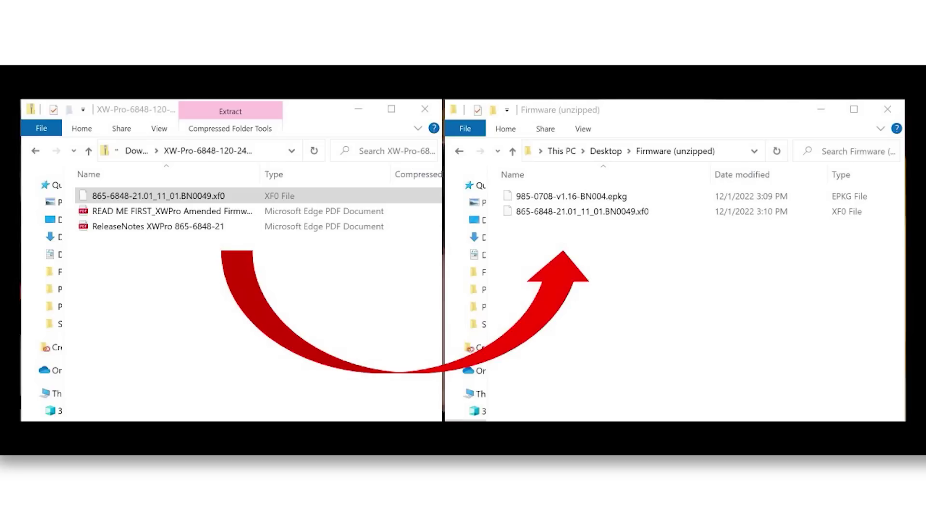
- Upload the 985-0708-v1.16-BN004.epkg gateway package in InsightLocal
left_click(586, 412)
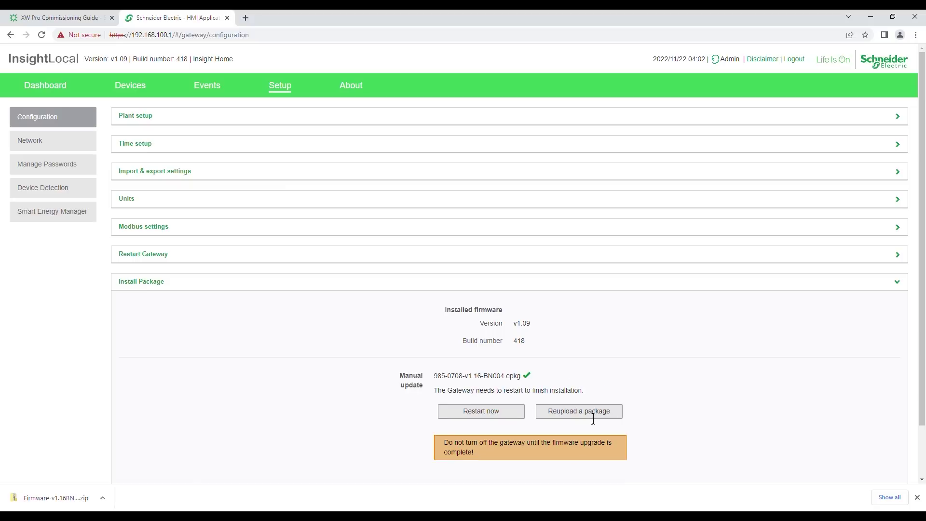
- Restart the gateway once the v1.16 package upload completes, to finish installing it
left_click(518, 420)
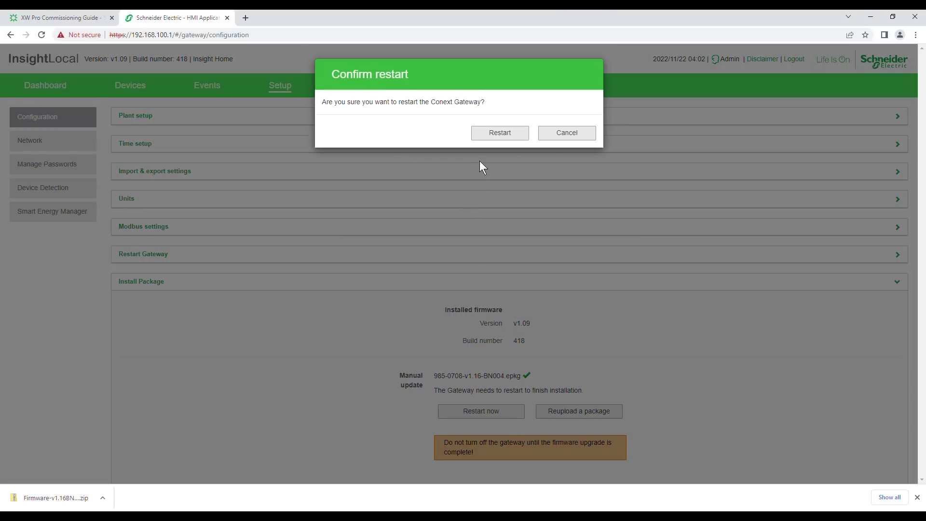
- Confirm the restart so the gateway reboots into firmware v1.16
left_click(509, 139)
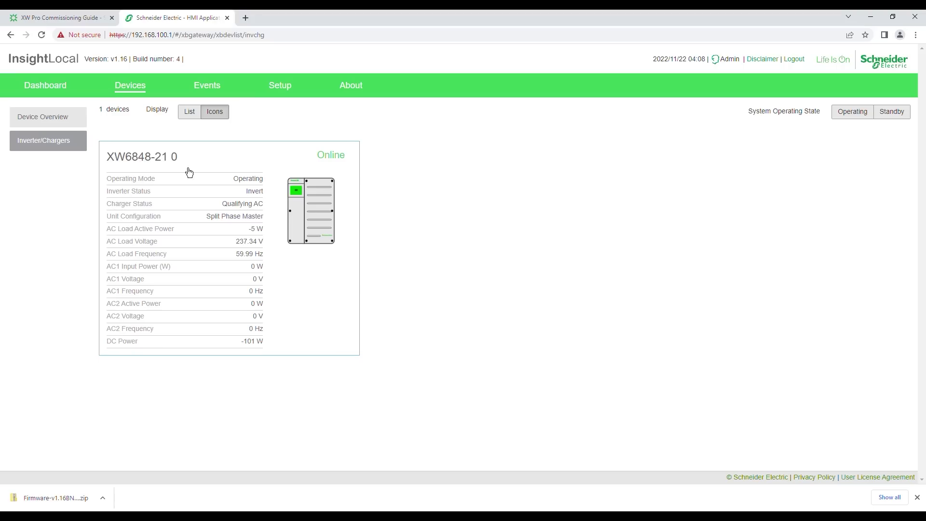
- Open the XW6848-21 0 inverter's firmware details, showing version 1.03.00, build 3
left_click(310, 213)
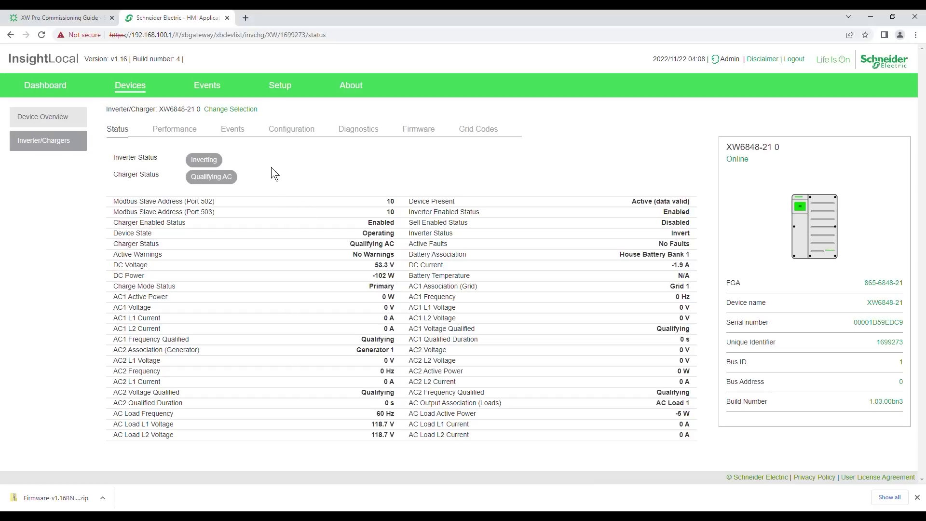
left_click(418, 131)
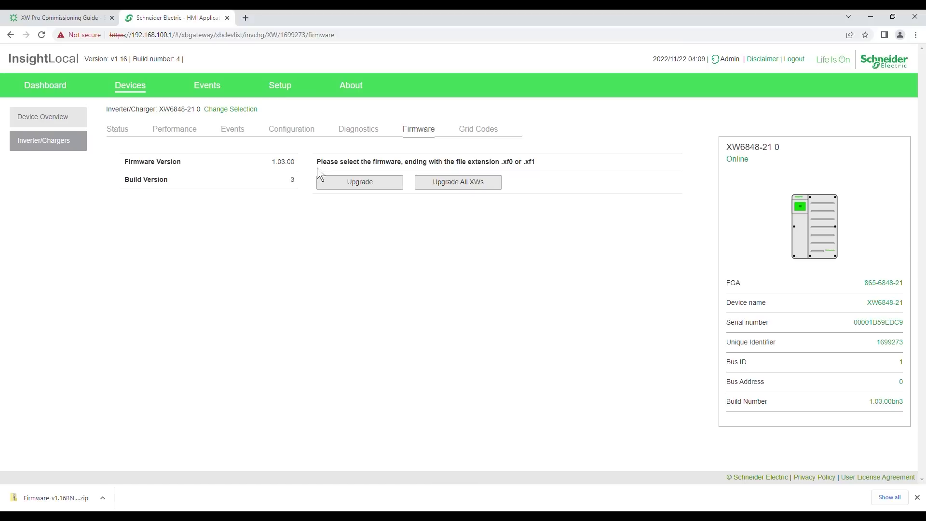
- Upgrade the XW6848-21 0 inverter firmware to 1.11.01, then view its Status page
left_click(358, 193)
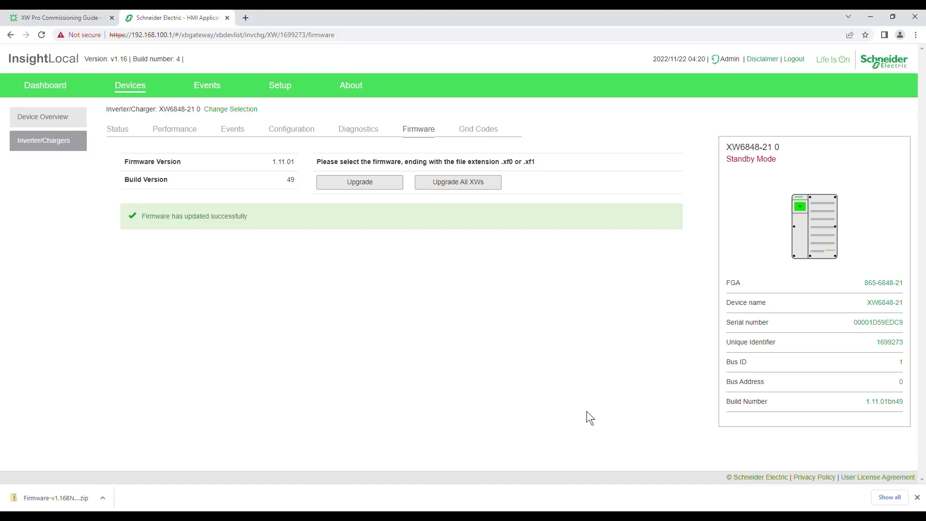
left_click(303, 140)
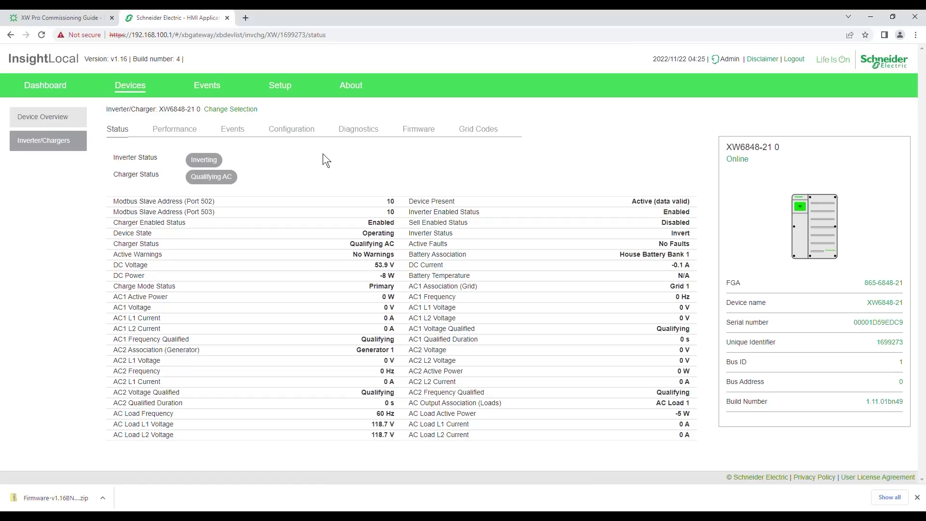
- Under Configuration > Controls, apply and confirm Reset All Settings to Factory
left_click(300, 138)
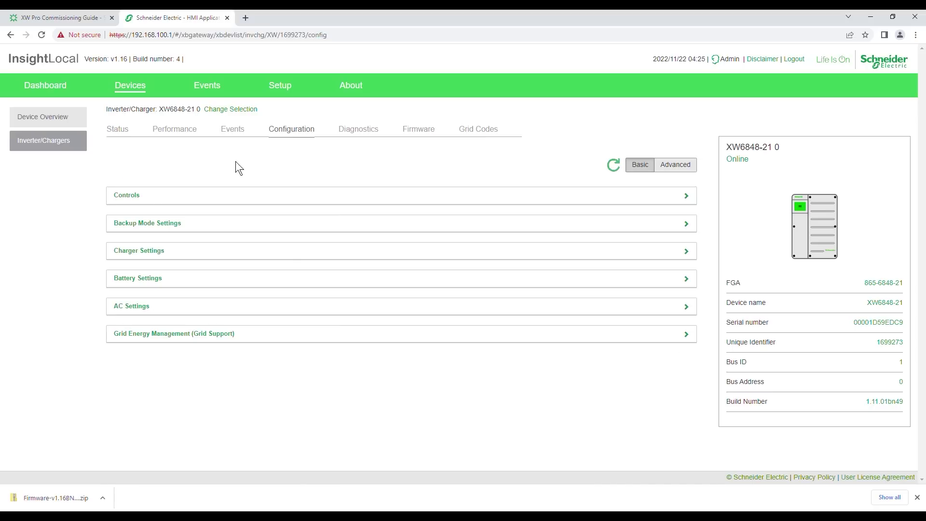
left_click(135, 205)
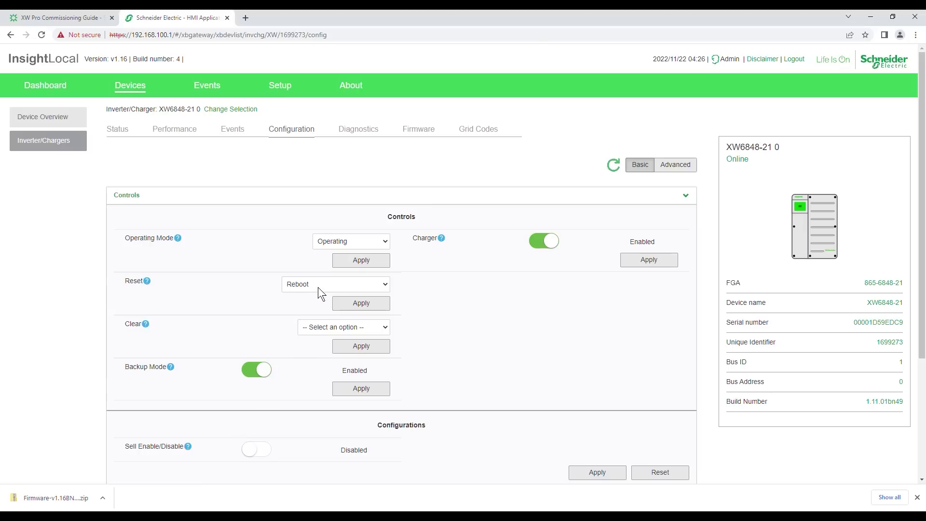
left_click(324, 322)
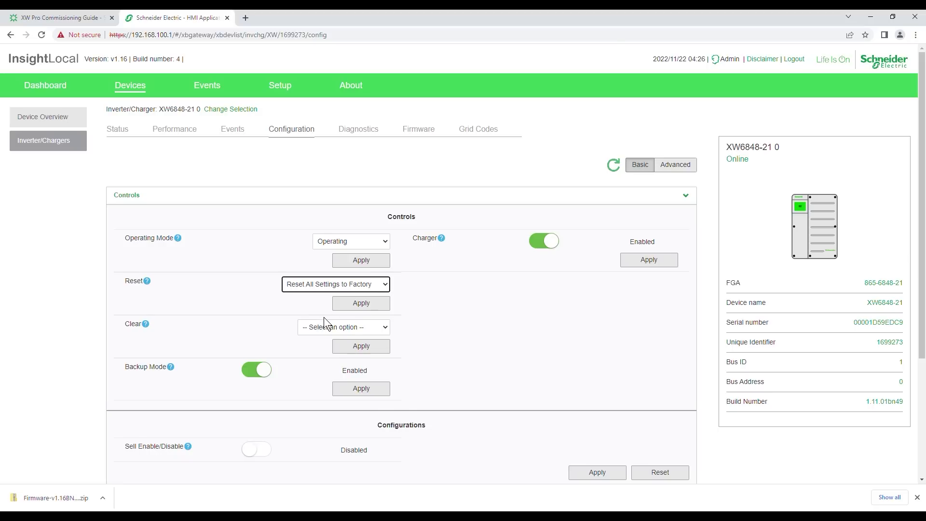
left_click(377, 311)
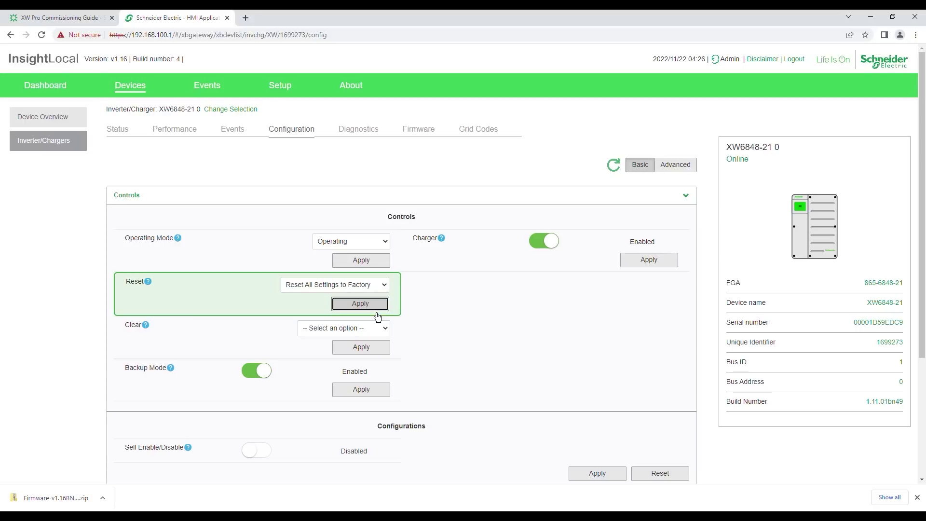
left_click(376, 311)
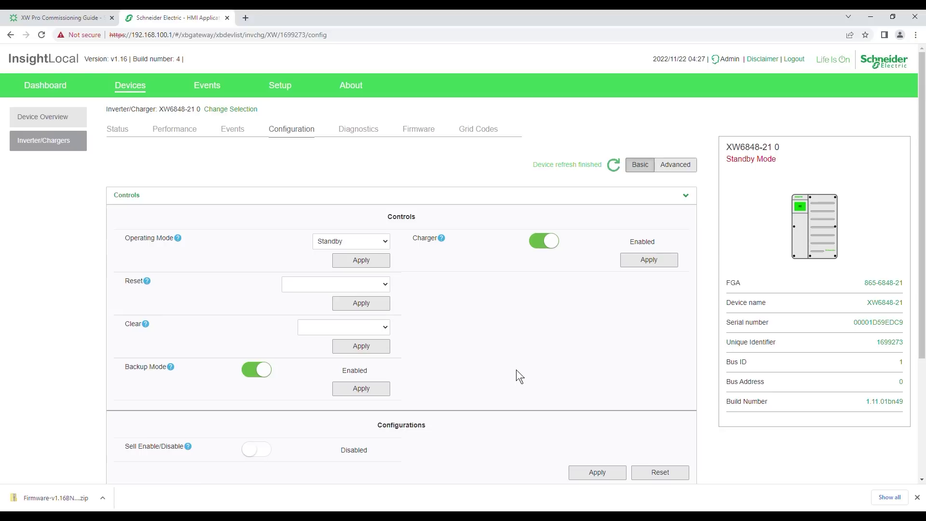
- After the device refresh finishes, view the inverter's Grid Codes page showing Region None
left_click(479, 129)
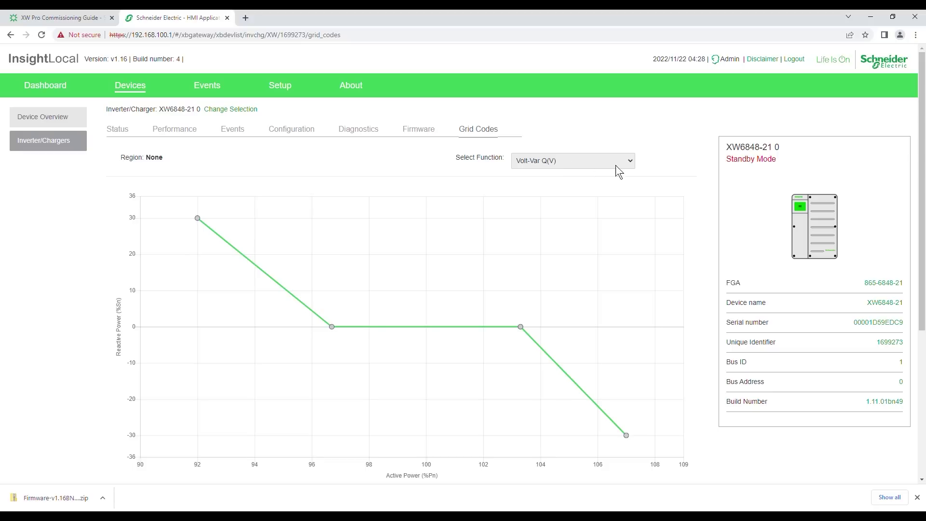
- Unlock Setup > Region Settings by entering the grid-code password
left_click(290, 95)
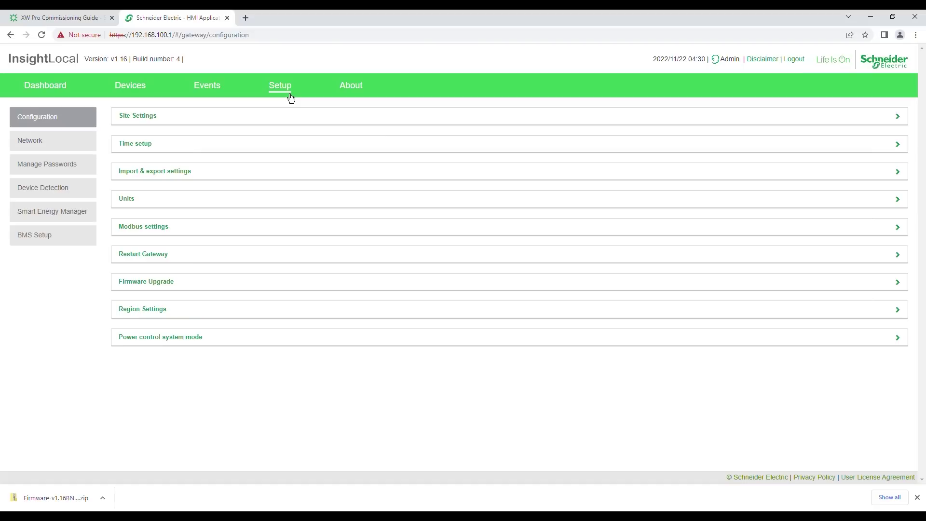
left_click(170, 318)
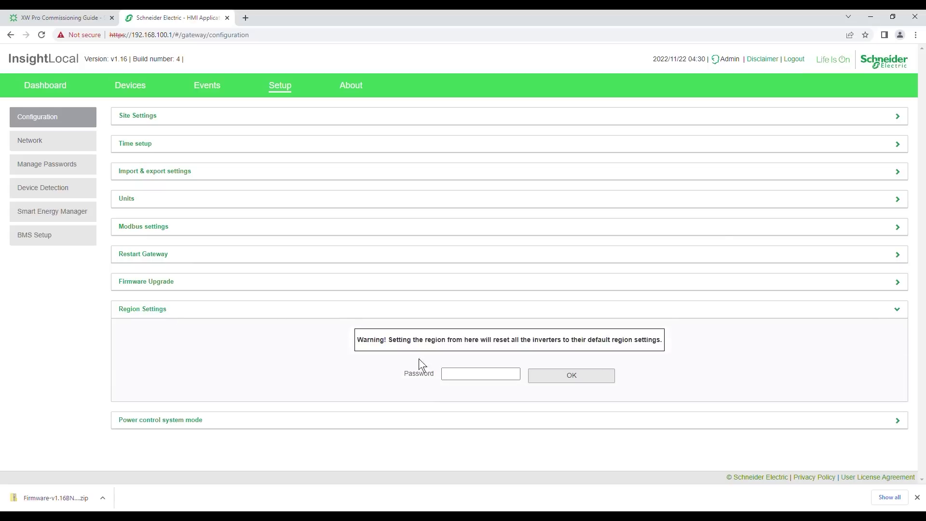
left_click(456, 378)
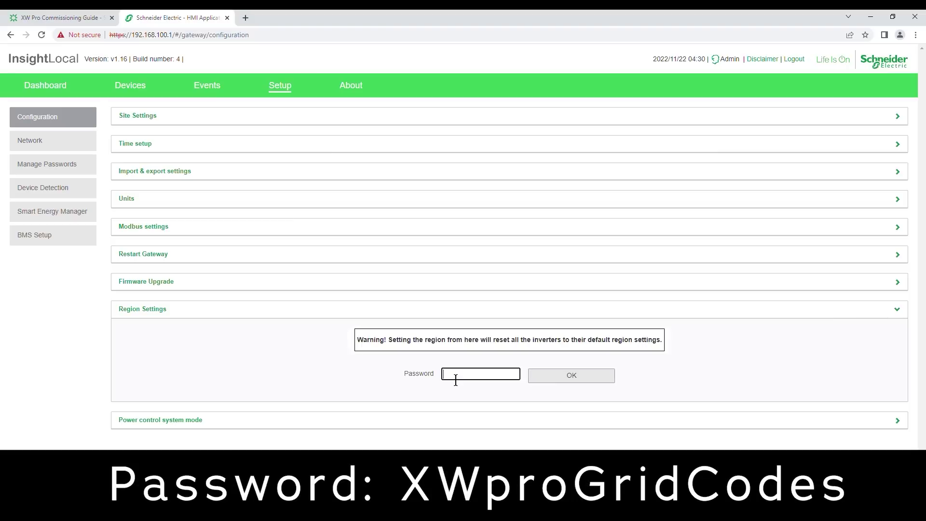
left_click(536, 379)
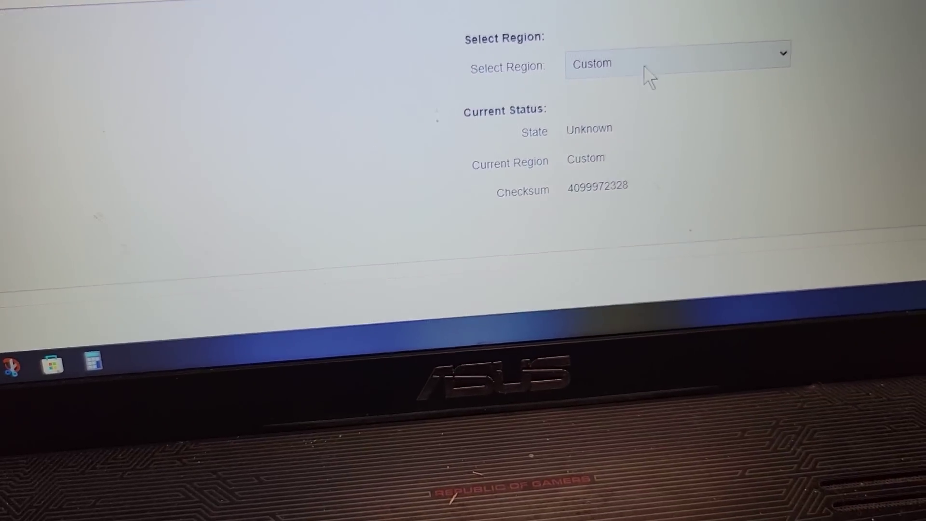
- Select region IEEE 1547-2003 and apply it to the inverters
left_click(563, 365)
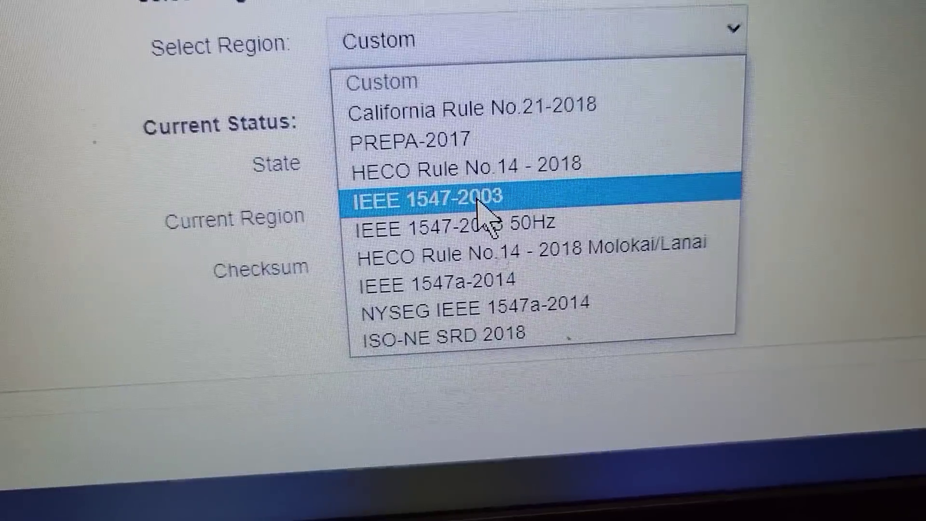
left_click(459, 217)
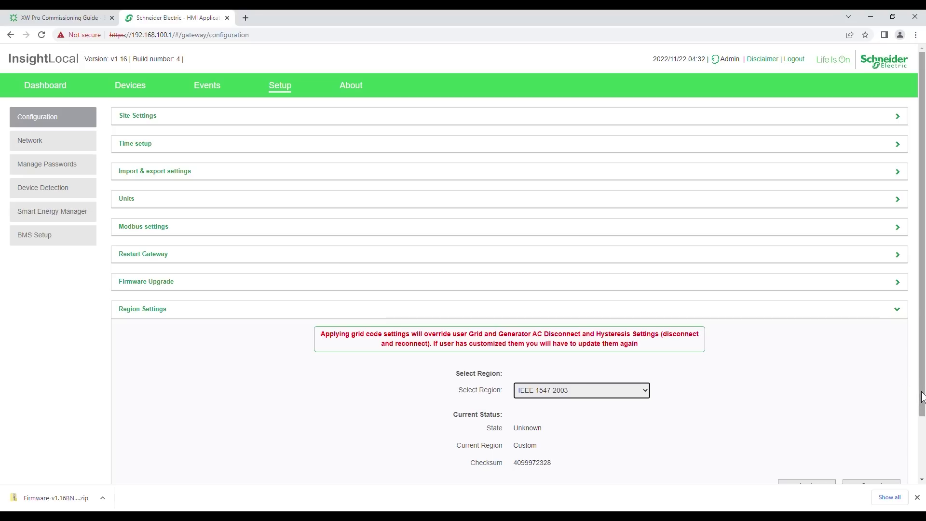
scroll(922, 397, "down", 2)
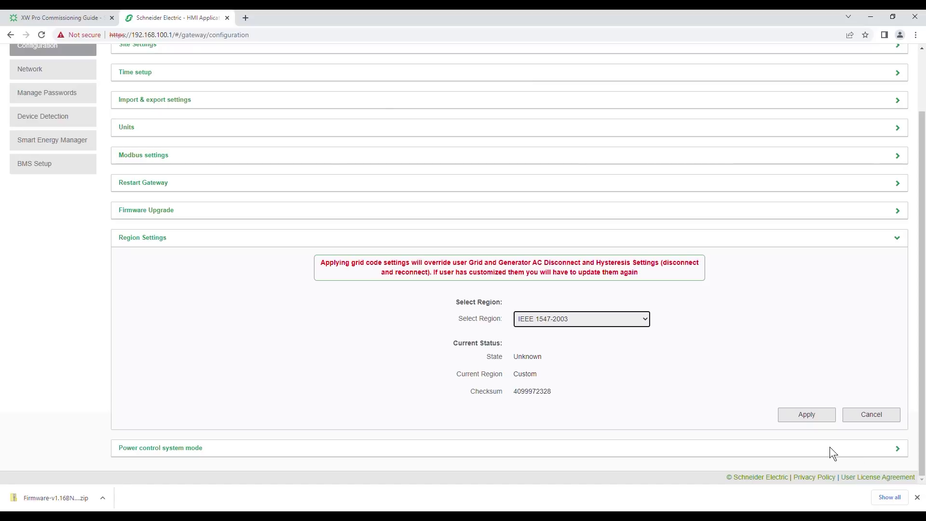
left_click(819, 420)
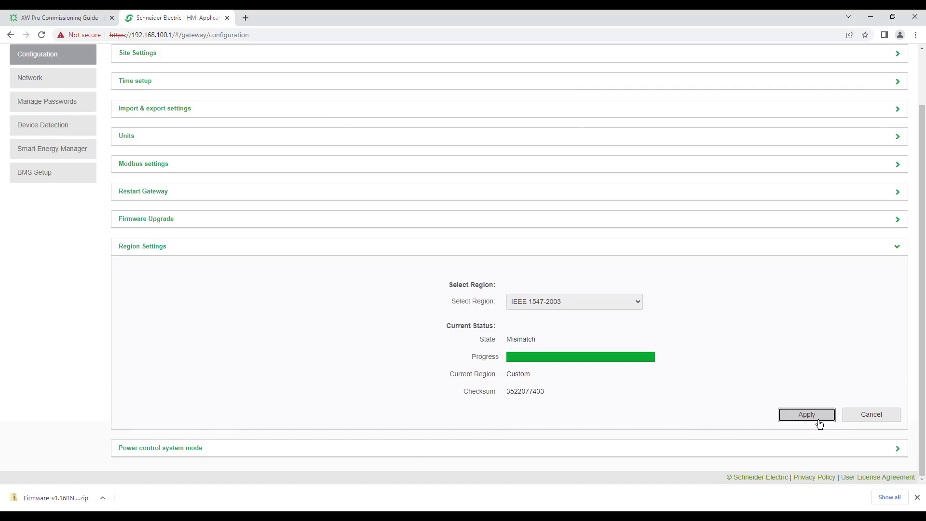